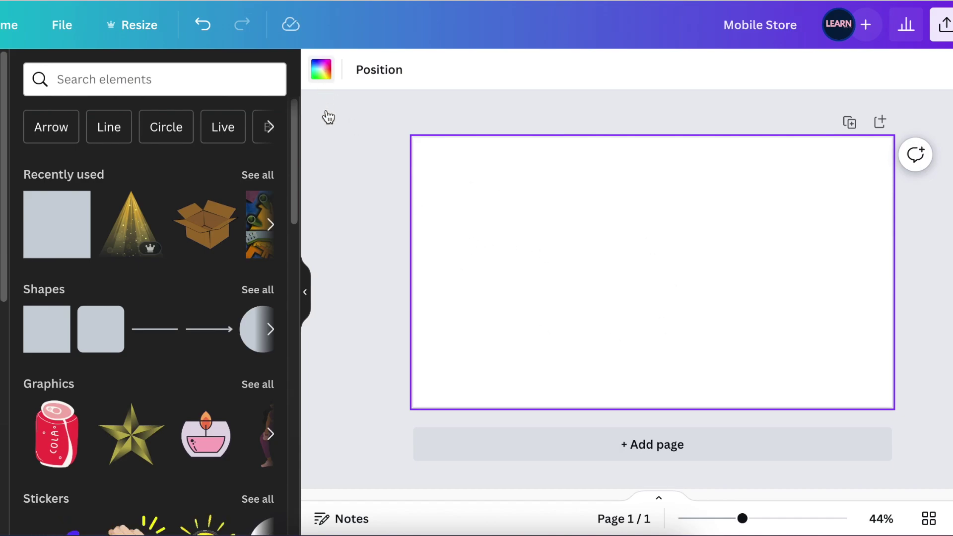
Step: Add a pill shape from the Elements shapes library to the page
left_click(262, 429)
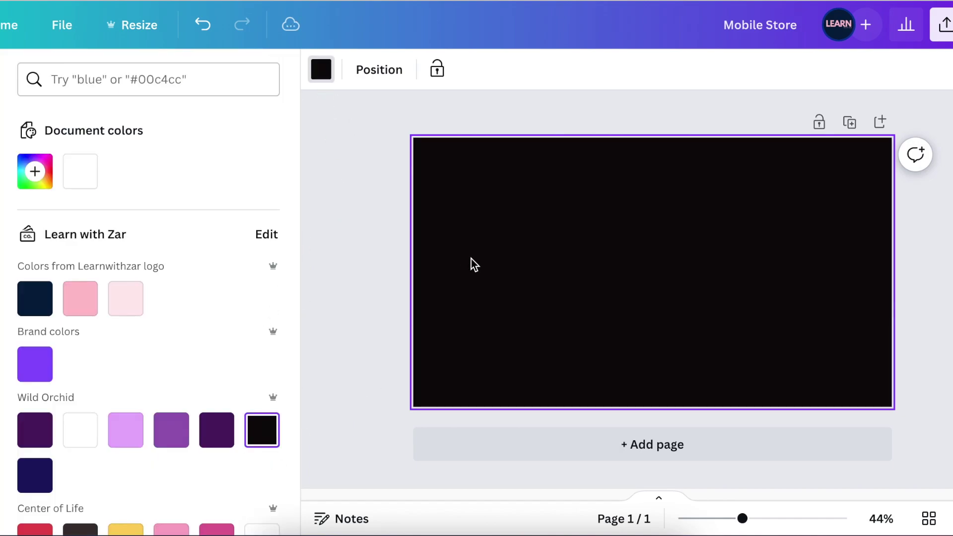
left_click(393, 255)
left_click(257, 288)
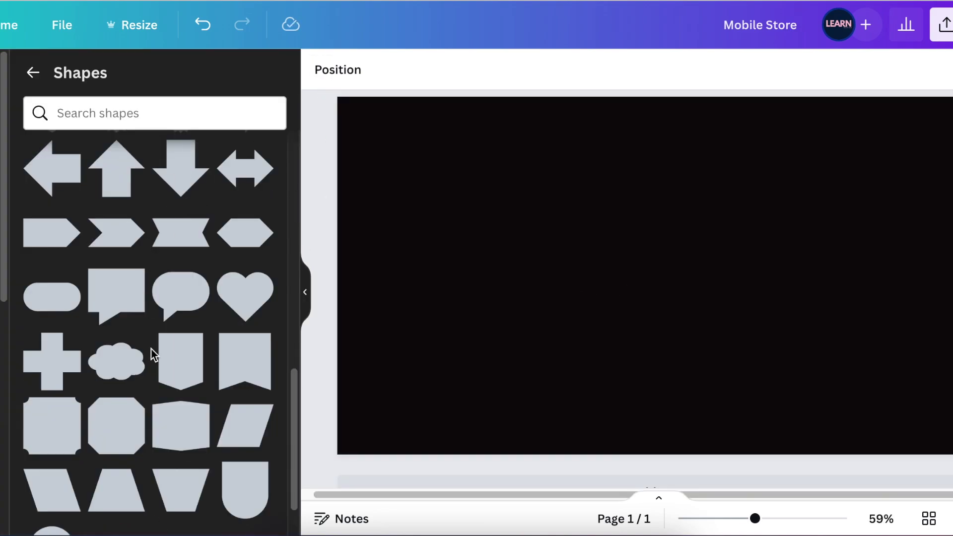
left_click(69, 285)
left_click(54, 303)
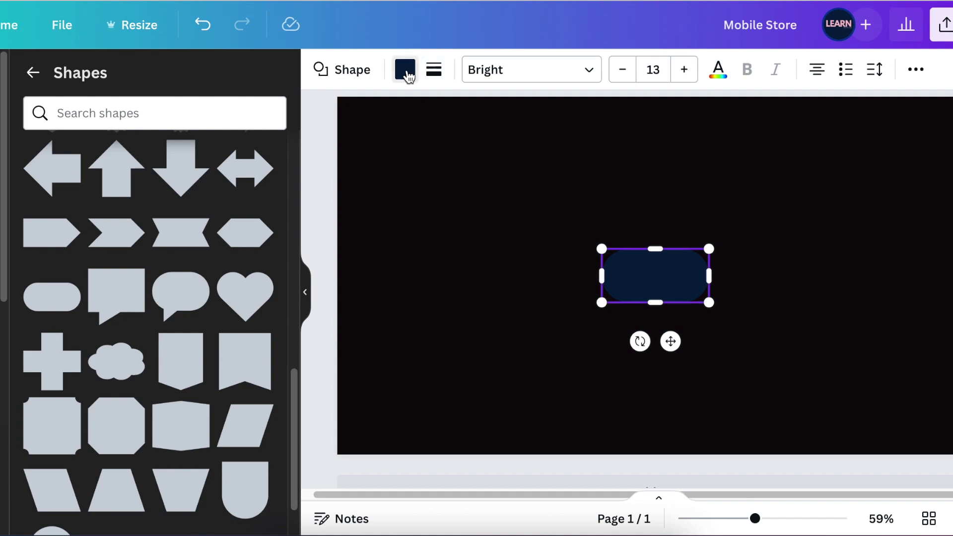
Step: Fill the pill with the pink logo swatch and resize it
left_click(407, 74)
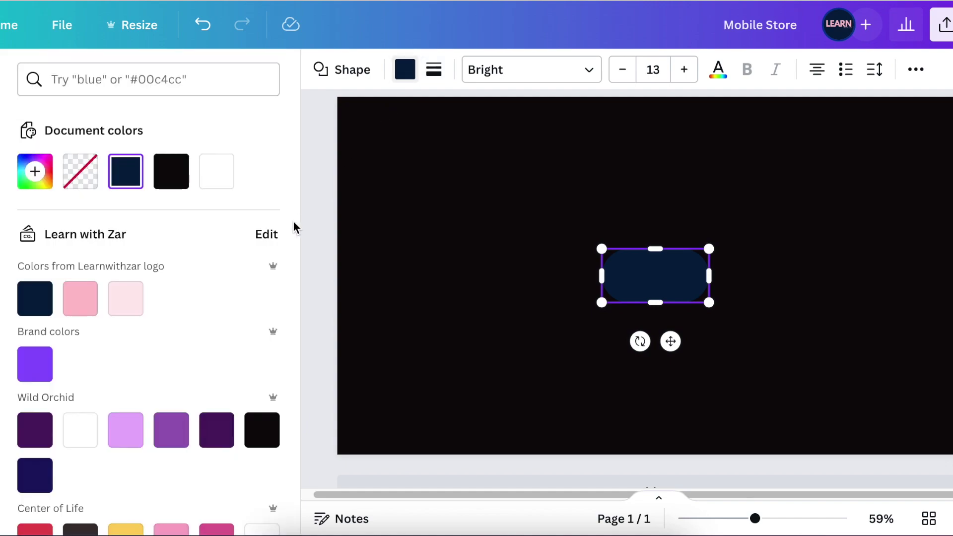
left_click(90, 304)
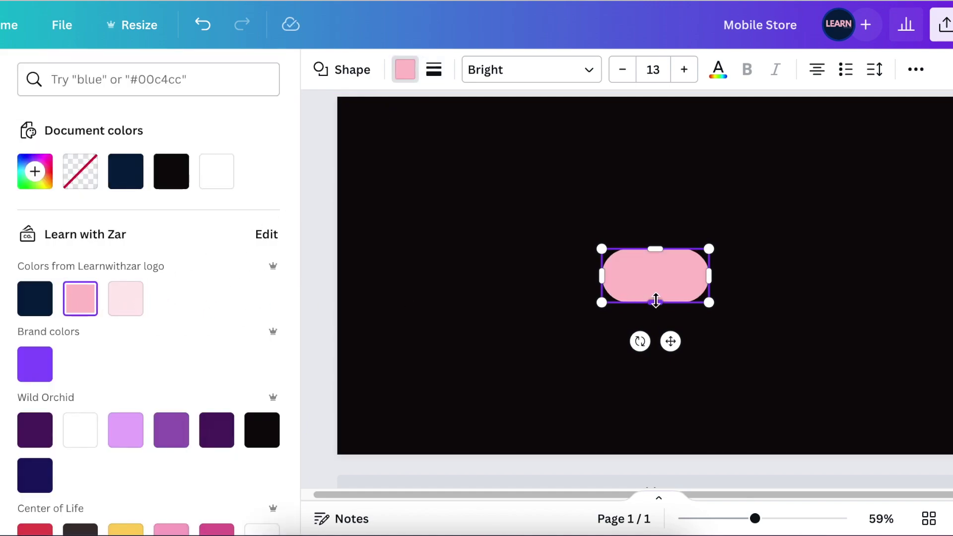
left_click_drag(655, 302, 633, 296)
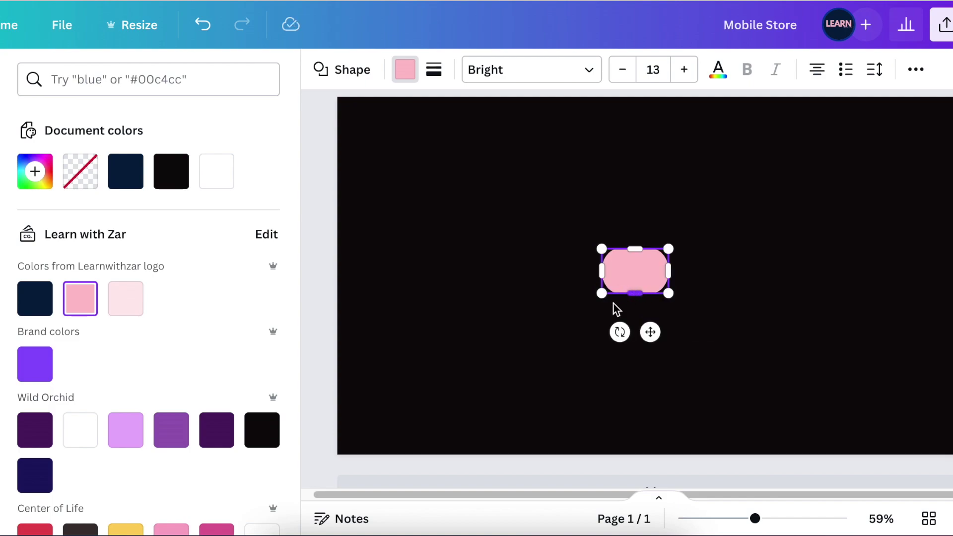
Step: Tilt the pink pill to about -23° and add a circle shrunk into a thin sliver
left_click_drag(619, 331, 638, 320)
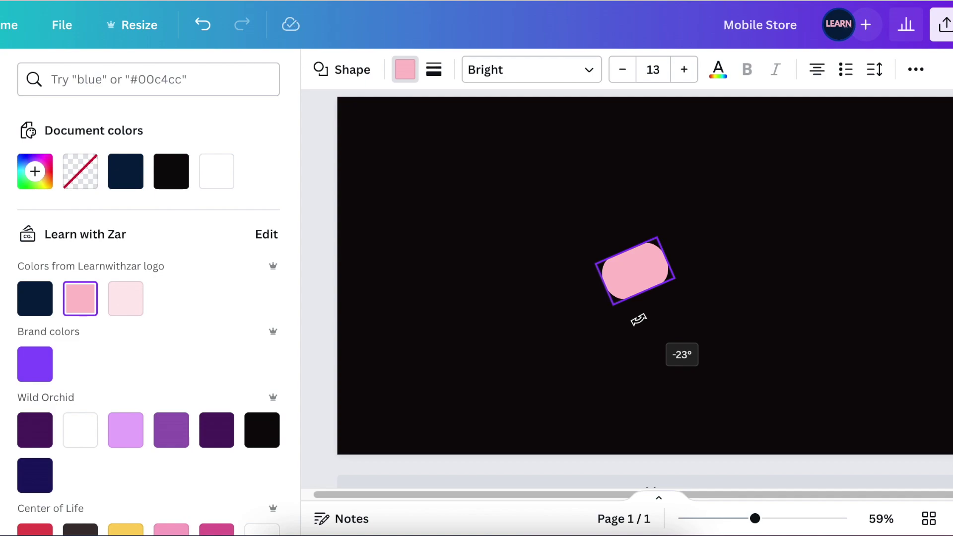
left_click_drag(638, 320, 639, 321)
left_click(742, 326)
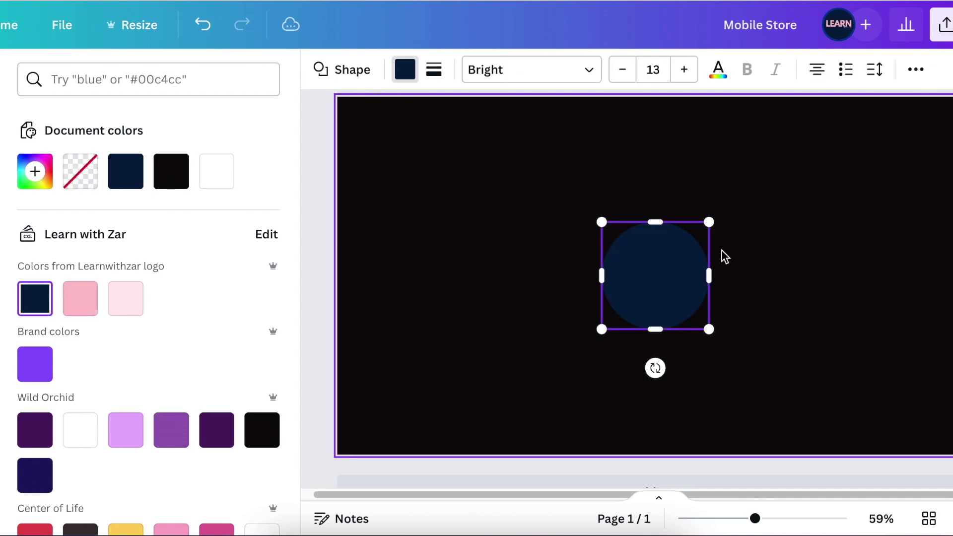
left_click_drag(678, 267, 733, 312)
left_click_drag(737, 256, 707, 343)
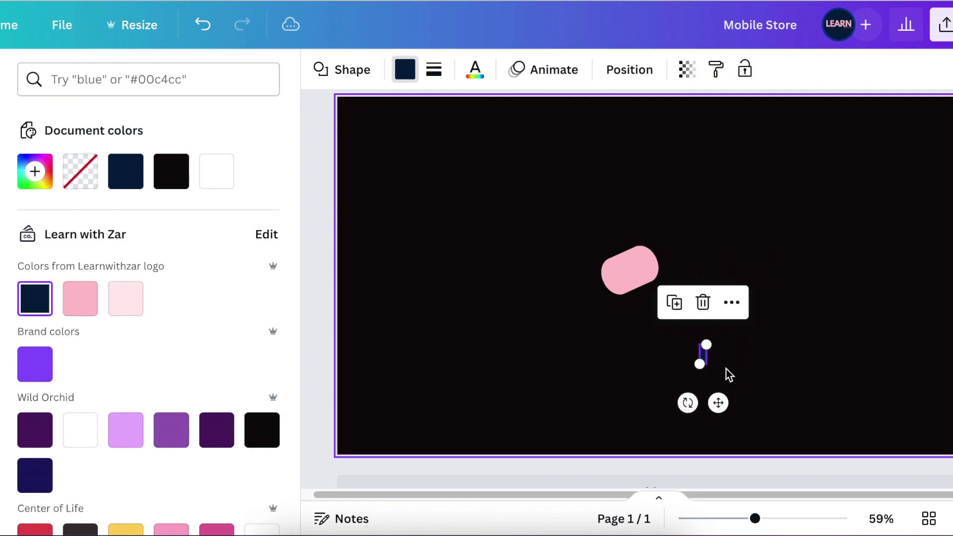
Step: Colour the sliver white and place it on the pill's left end
left_click(396, 72)
left_click(404, 69)
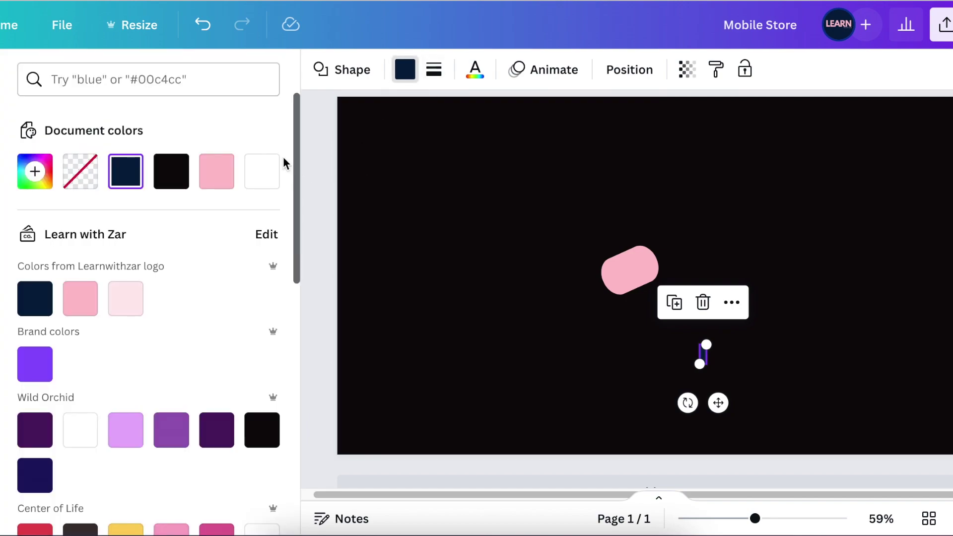
left_click(262, 171)
left_click_drag(718, 402, 644, 320)
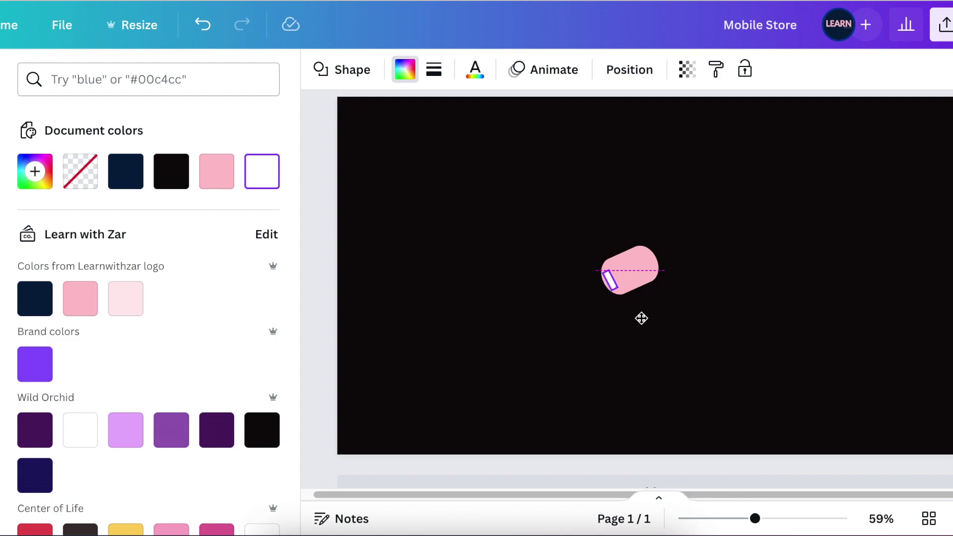
left_click(570, 318)
scroll(625, 348, "up", 10, "ctrl")
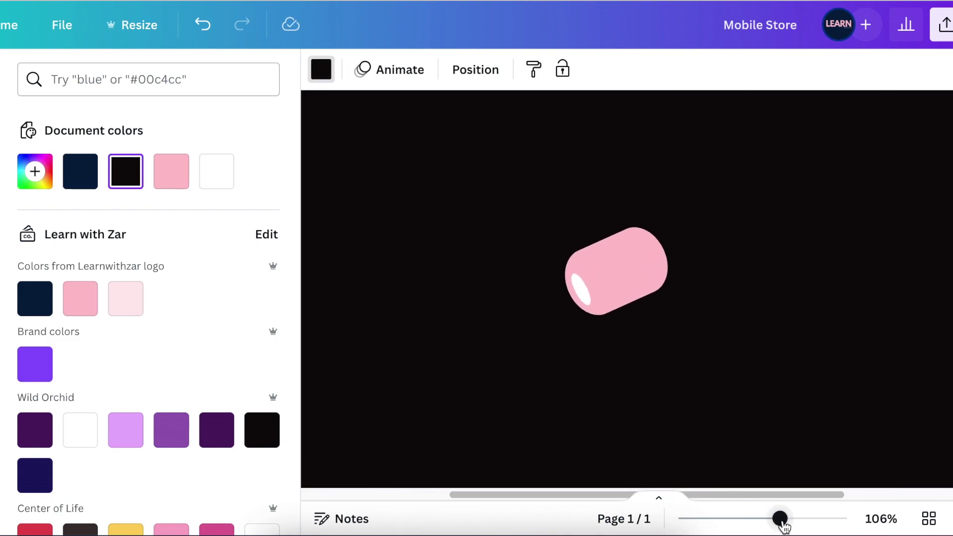
left_click(554, 303)
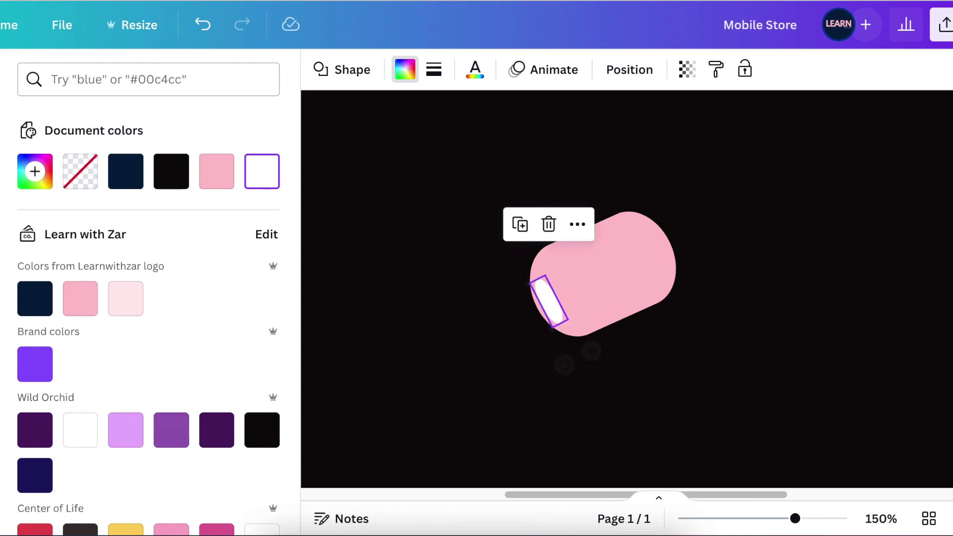
left_click_drag(794, 518, 759, 518)
Step: Make a copy of the pink capsule, offset slightly, and recolour it light grey
left_click(683, 346)
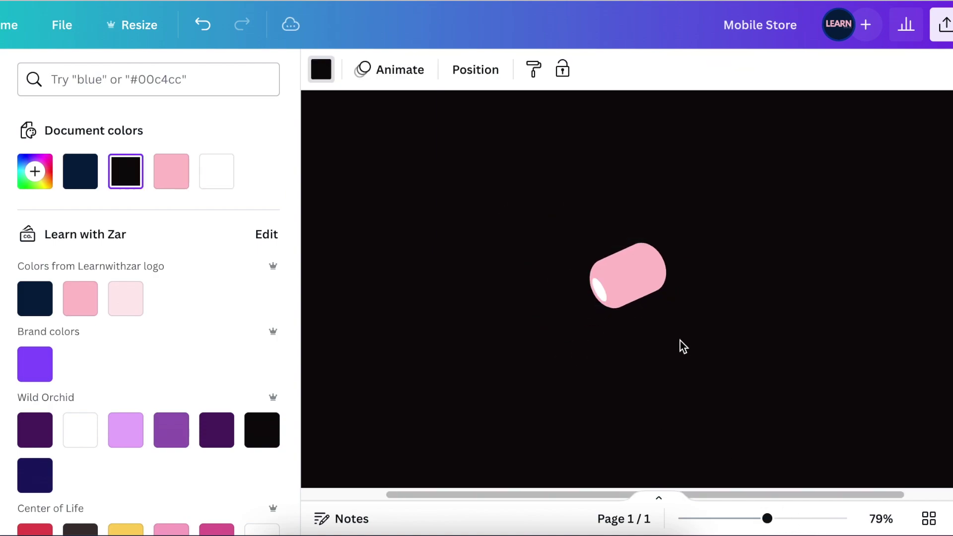
left_click(601, 291)
left_click(694, 365)
left_click(638, 298)
left_click(624, 243)
left_click_drag(637, 272, 647, 283)
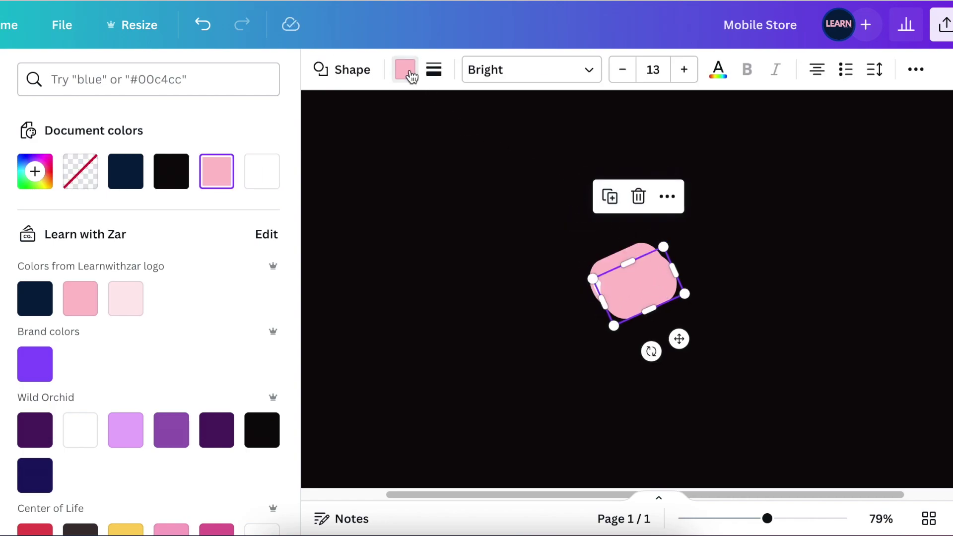
left_click(261, 173)
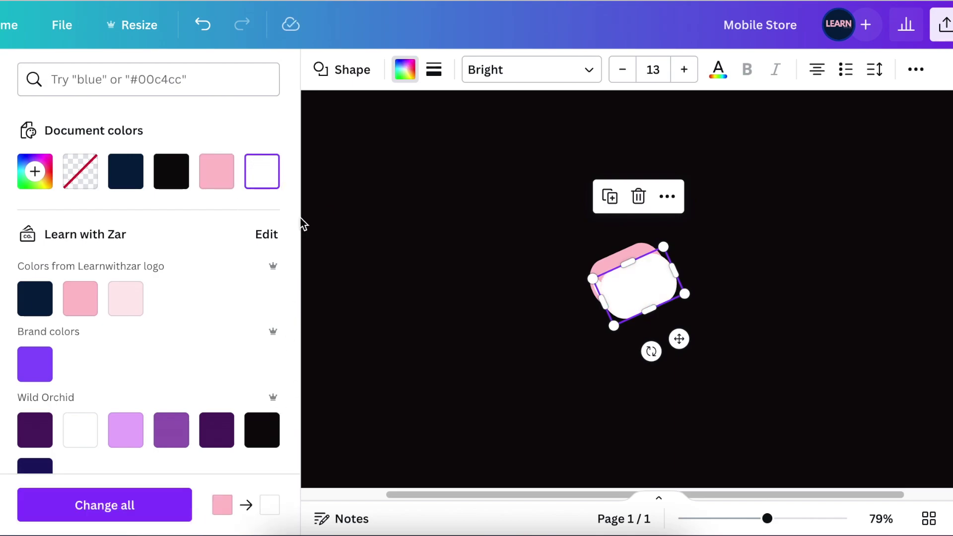
left_click_drag(291, 187, 308, 394)
left_click(216, 217)
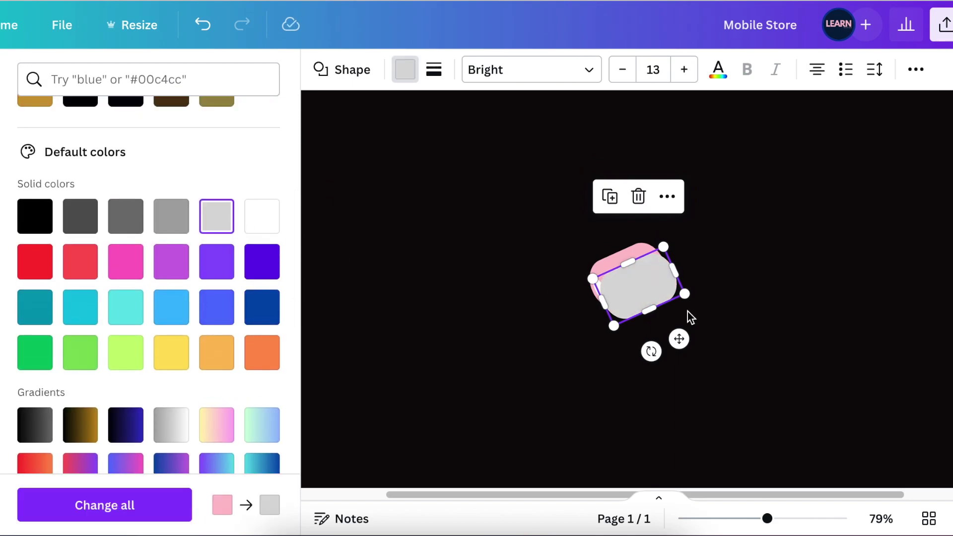
Step: Shrink the grey copy into a thin bar along the capsule's top and make it white
left_click_drag(681, 298, 618, 283)
left_click_drag(635, 316, 657, 300)
left_click(731, 309)
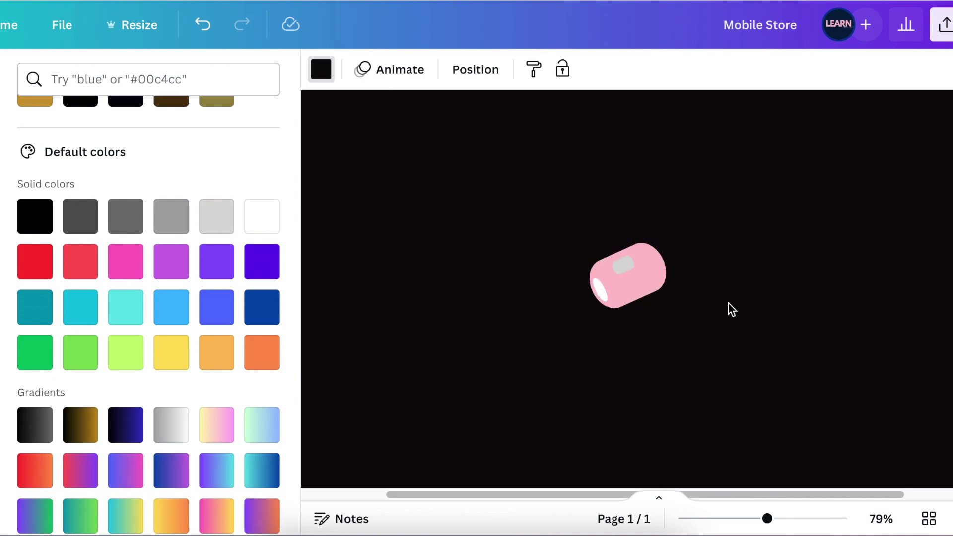
left_click(627, 267)
mouse_move(630, 263)
left_mouse_down()
mouse_move(650, 263)
mouse_move(638, 259)
left_mouse_up()
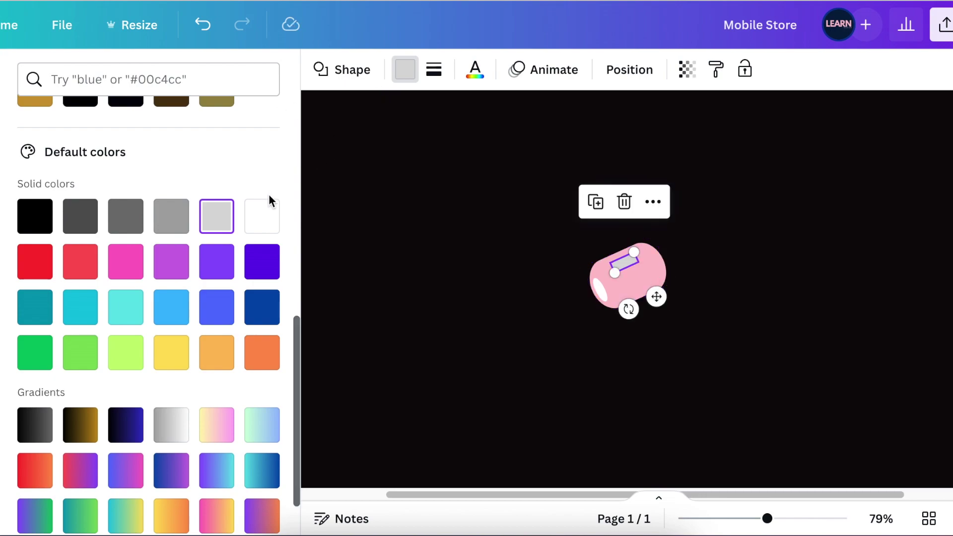
left_click(262, 215)
left_click(488, 261)
left_click(615, 297)
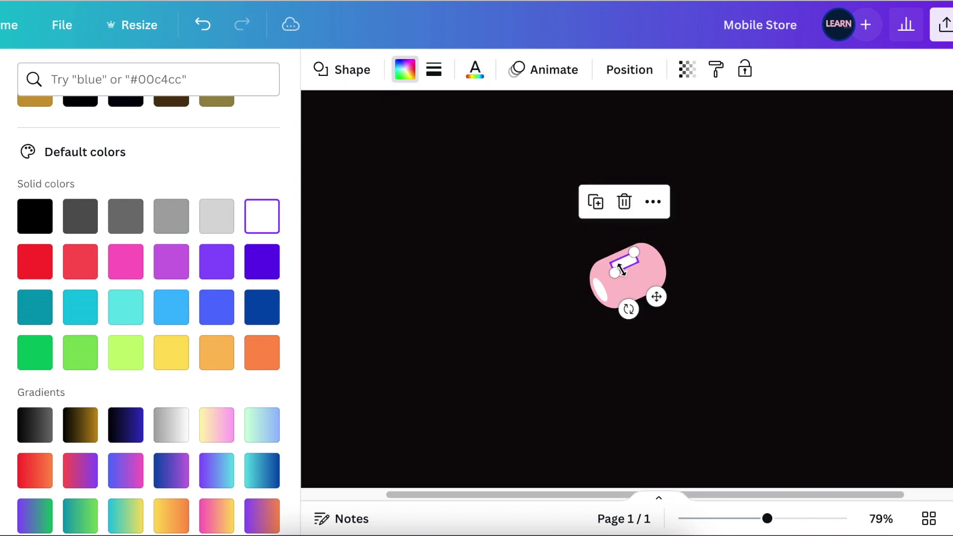
scroll(722, 313, "down", 3)
left_click(719, 307)
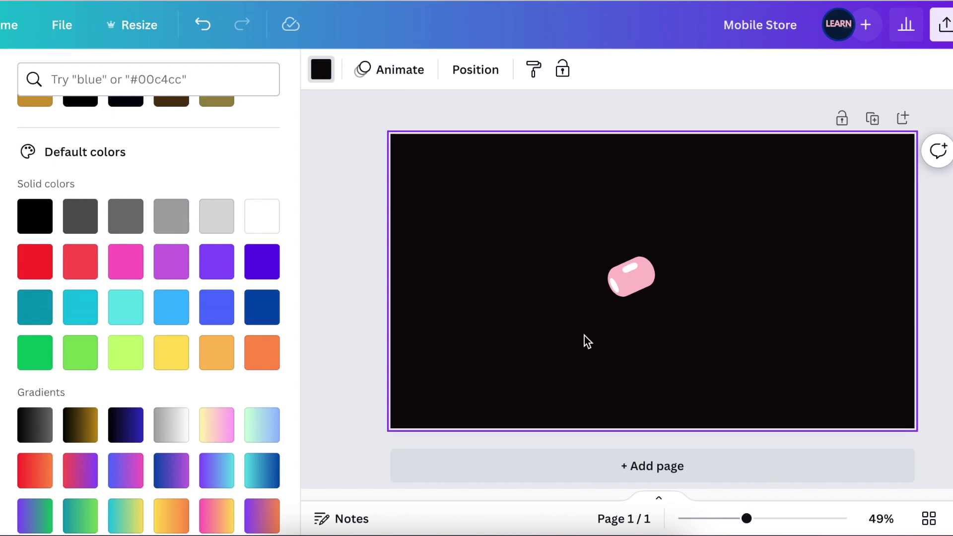
Step: Add a square with corner rounding 44 and narrow it into a tall bar
key("r")
left_click_drag(660, 323, 715, 358)
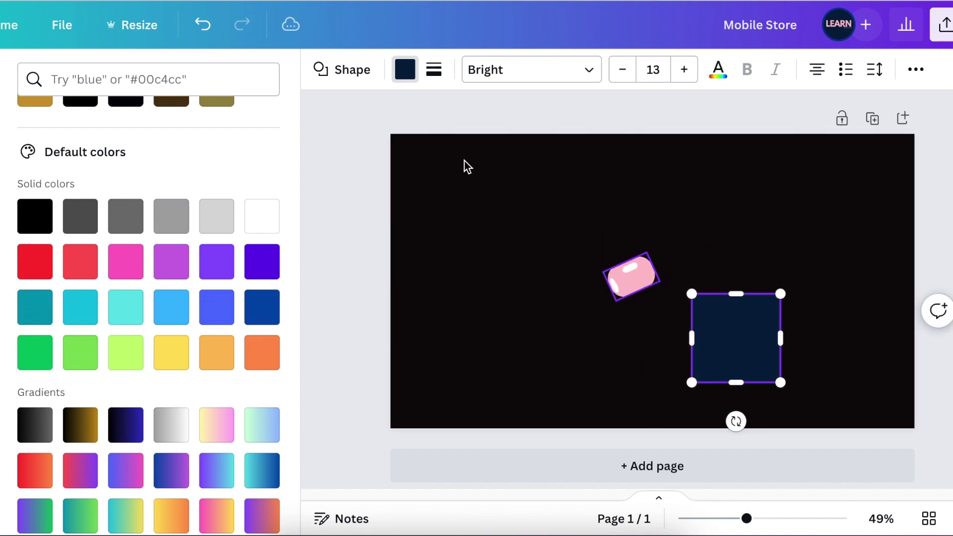
left_click(434, 71)
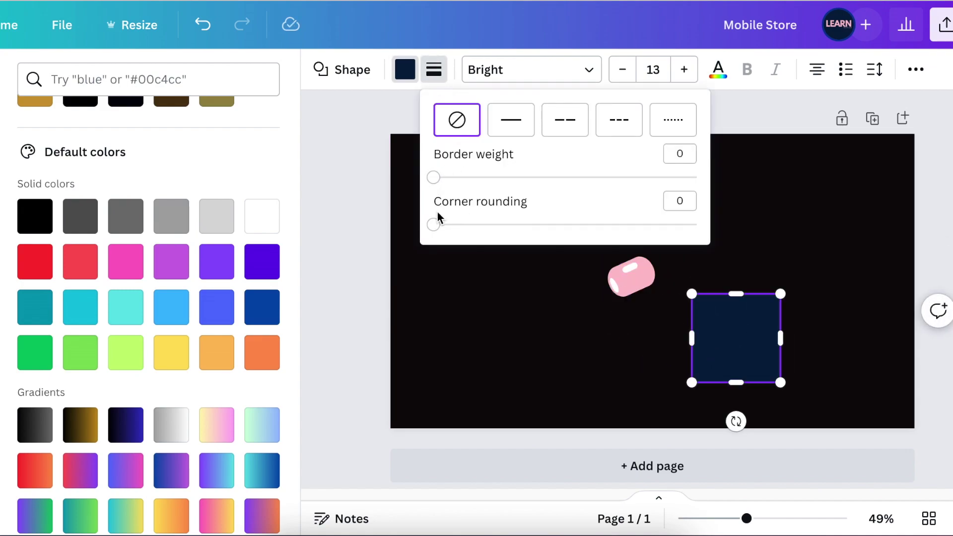
left_click_drag(437, 228, 544, 237)
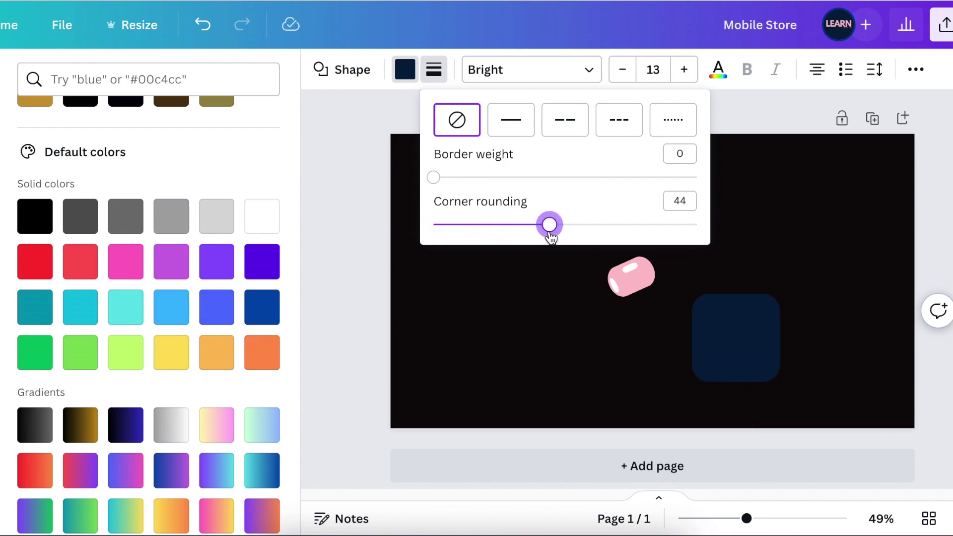
left_click_drag(550, 237, 550, 237)
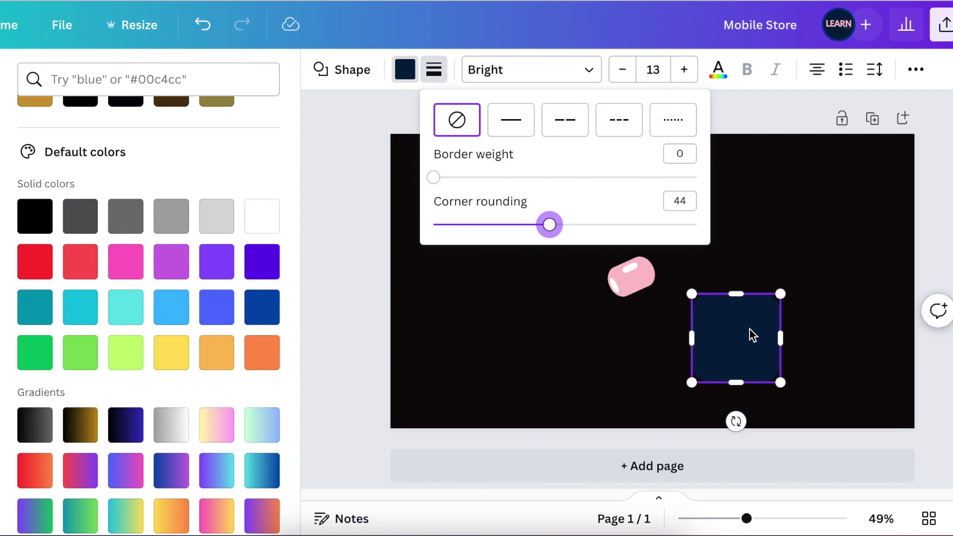
left_click_drag(779, 335, 716, 333)
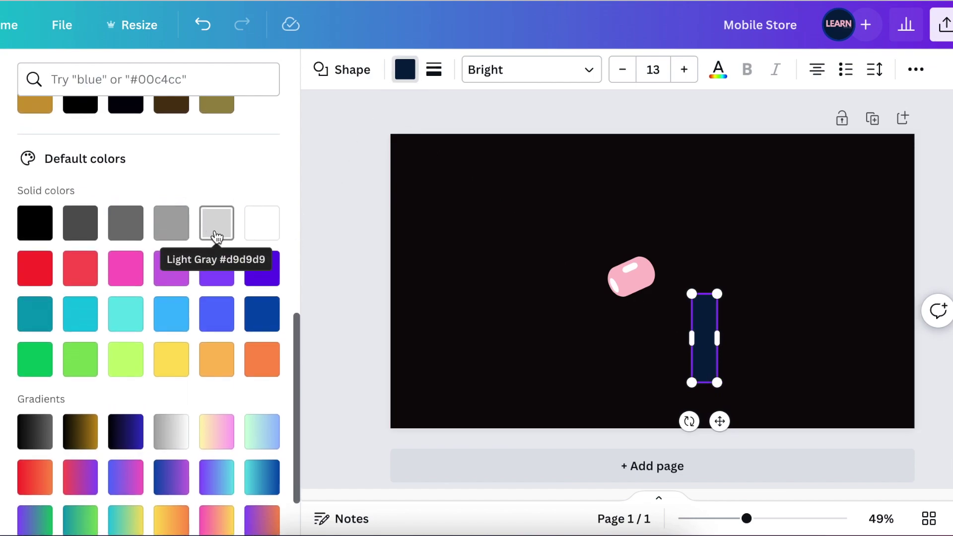
Step: Colour the bar pink, attach it under the capsule as a stem, and group the pieces
scroll(218, 243, "down", 2)
left_click_drag(297, 352, 276, 172)
scroll(140, 185, "up", 1)
left_click(93, 183)
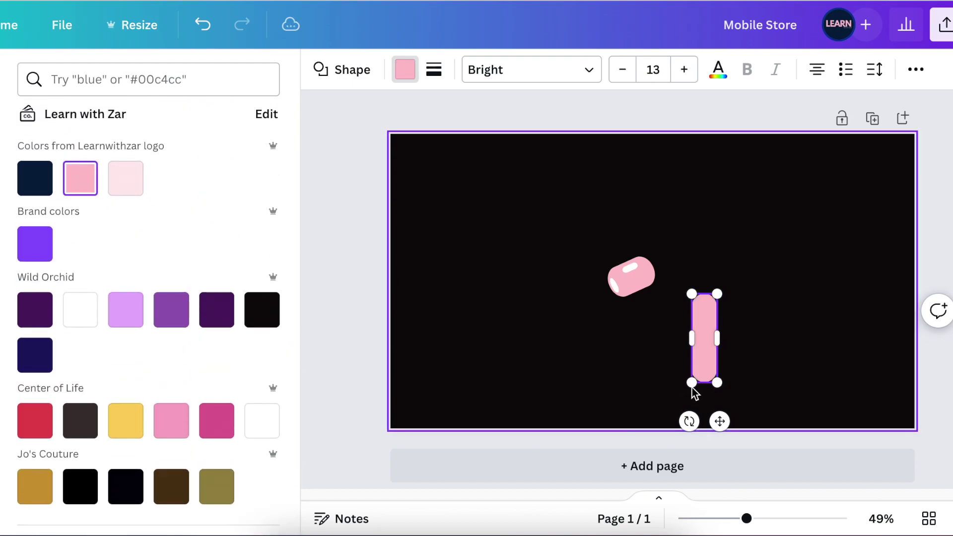
left_click_drag(699, 386, 665, 389)
left_click(665, 389)
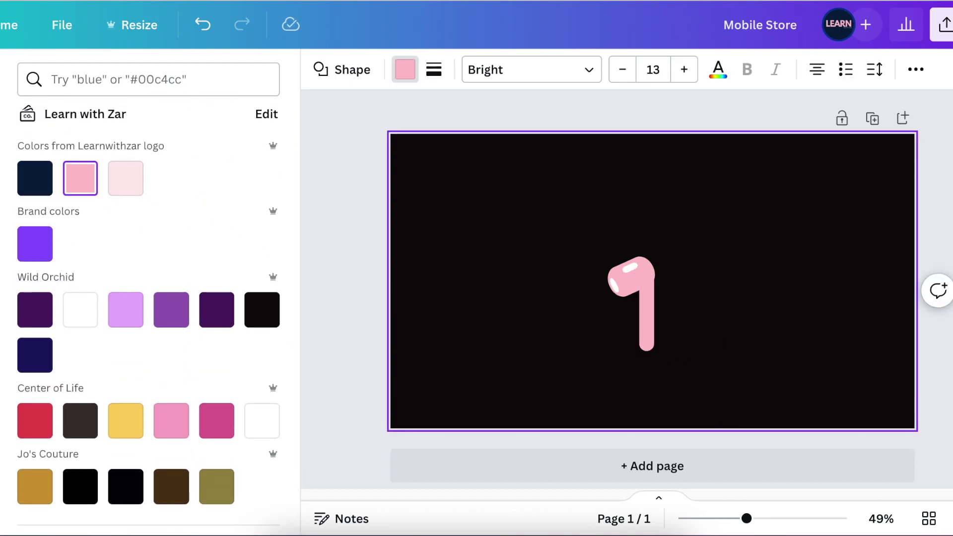
left_click_drag(478, 230, 737, 395)
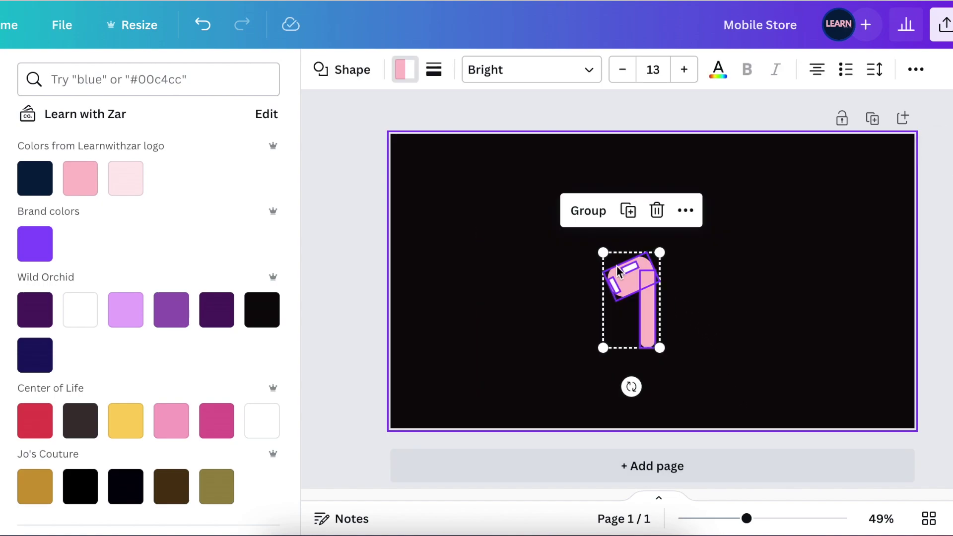
left_click(587, 211)
left_click(658, 331)
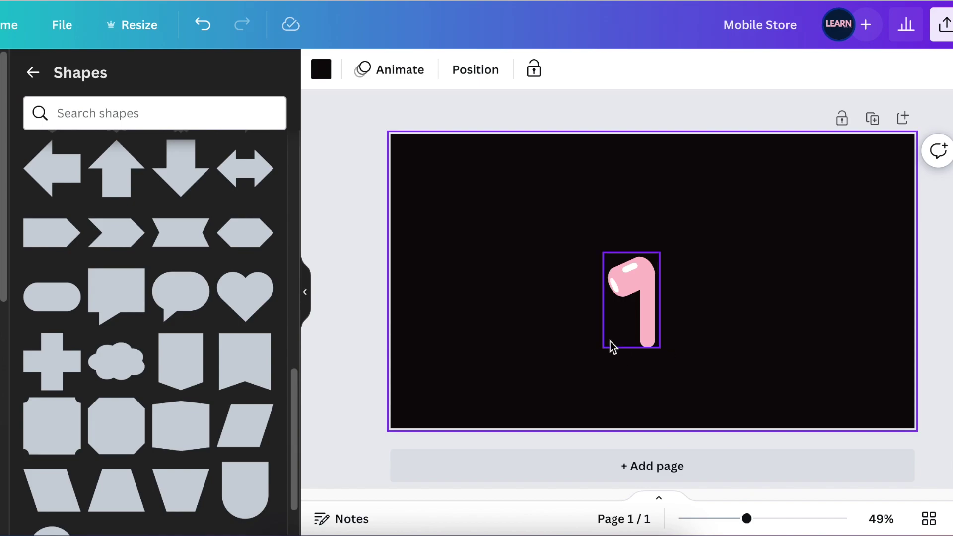
Step: Download the earbud design as a PNG image
left_click(941, 24)
left_click(729, 448)
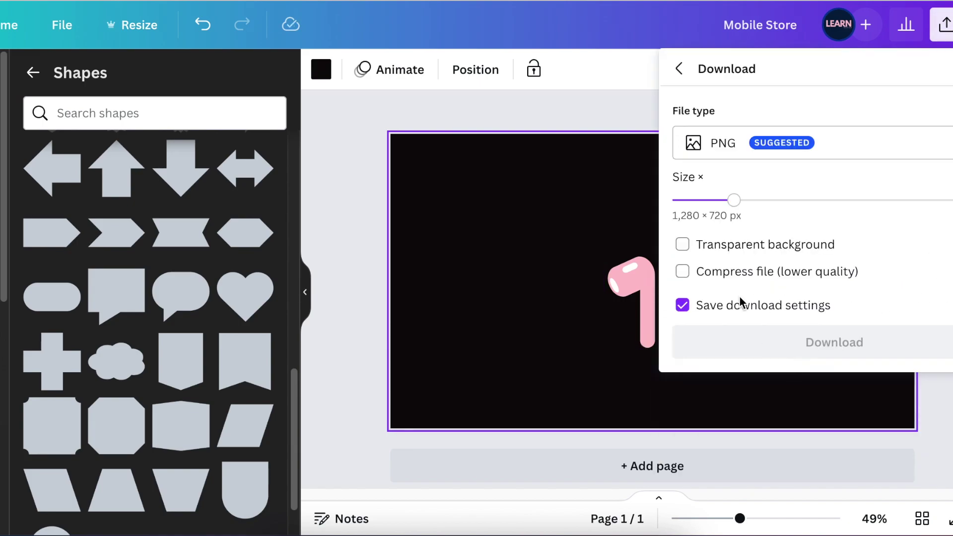
left_click(845, 346)
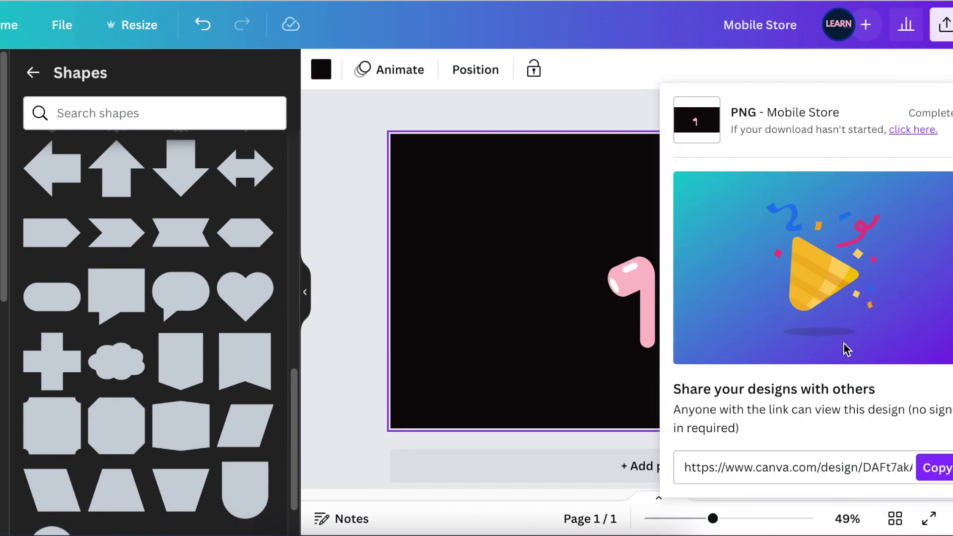
Step: Drop the downloaded PNG onto the canvas and crop it to the earbud
left_click_drag(694, 53, 544, 298)
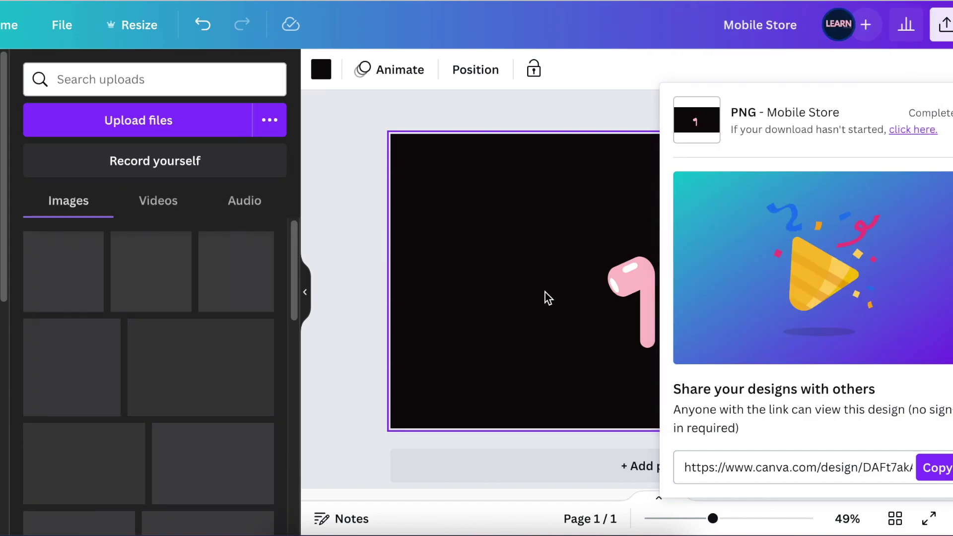
left_click(531, 347)
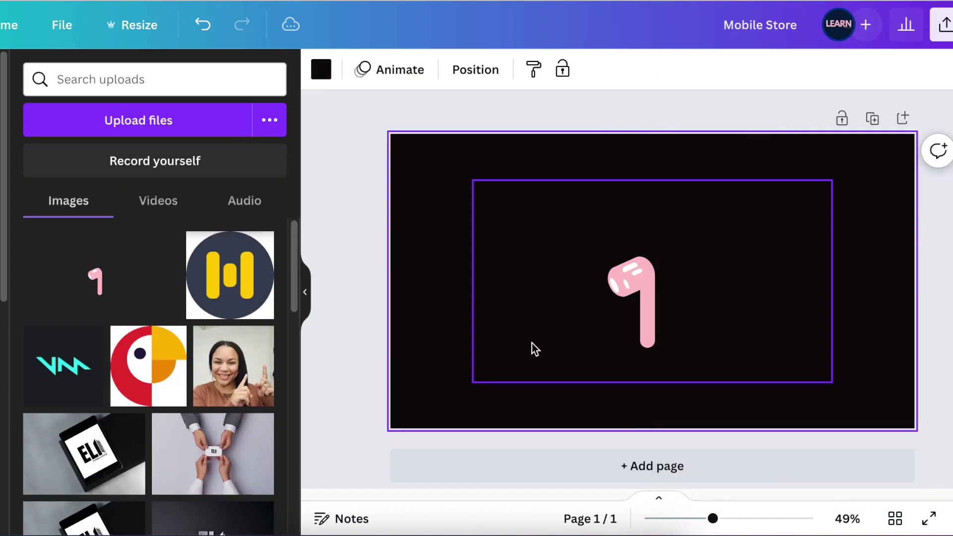
left_click_drag(531, 347, 627, 347)
left_click_drag(936, 281, 759, 281)
left_click_drag(568, 280, 704, 294)
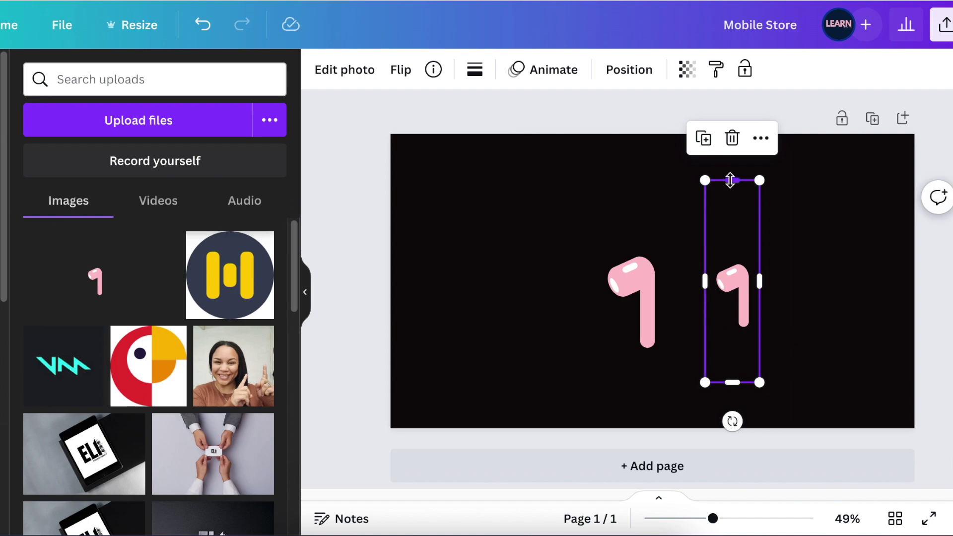
left_click_drag(731, 180, 731, 257)
left_click_drag(732, 382, 734, 340)
left_click_drag(704, 297, 712, 299)
Step: Flip the earbud copy horizontally and size it beside the original
left_click(401, 70)
left_click(459, 110)
left_click_drag(757, 337, 704, 317)
left_click_drag(687, 236, 687, 243)
left_click_drag(687, 363, 725, 357)
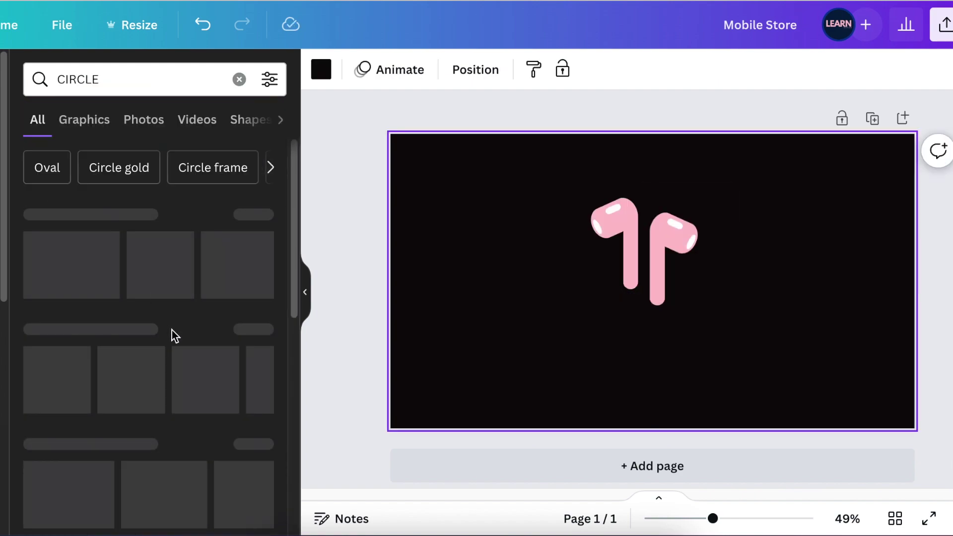
Step: Add a ring circle graphic, enlarged and centred around the earbuds
left_click(273, 361)
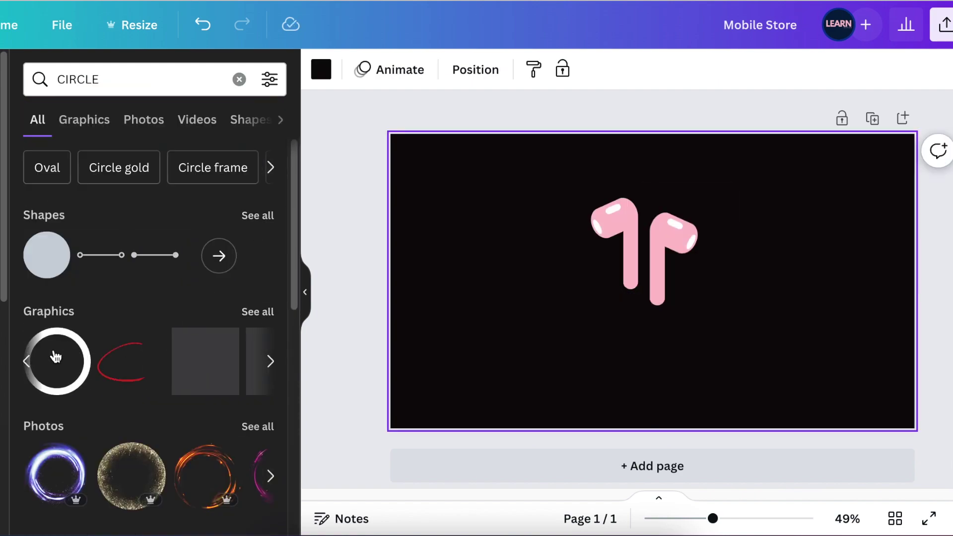
left_click(53, 356)
left_click_drag(710, 335, 795, 422)
left_click_drag(748, 368, 676, 296)
left_click_drag(721, 359, 763, 399)
left_click_drag(725, 336, 717, 335)
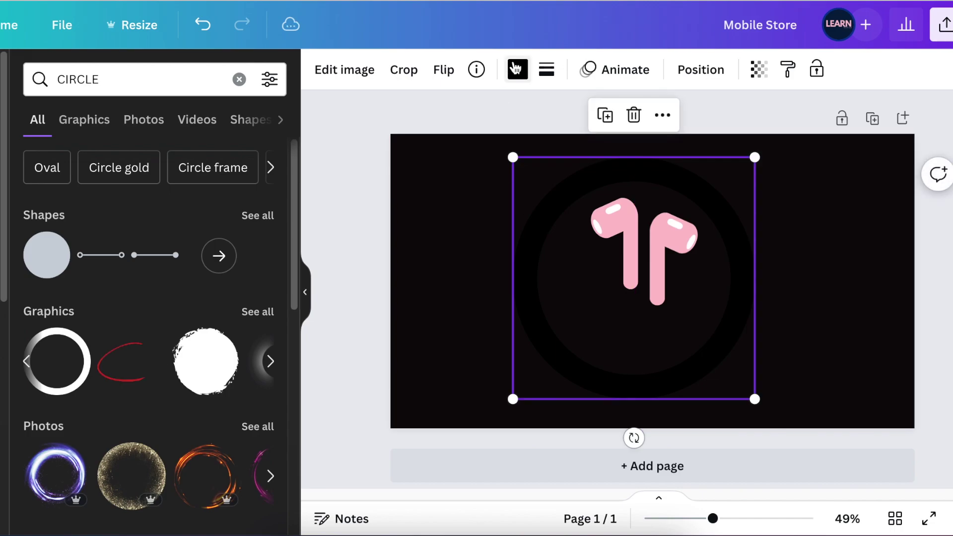
Step: Colour the ring pink and nudge it slightly right
left_click(518, 70)
left_click(171, 171)
left_click(817, 368)
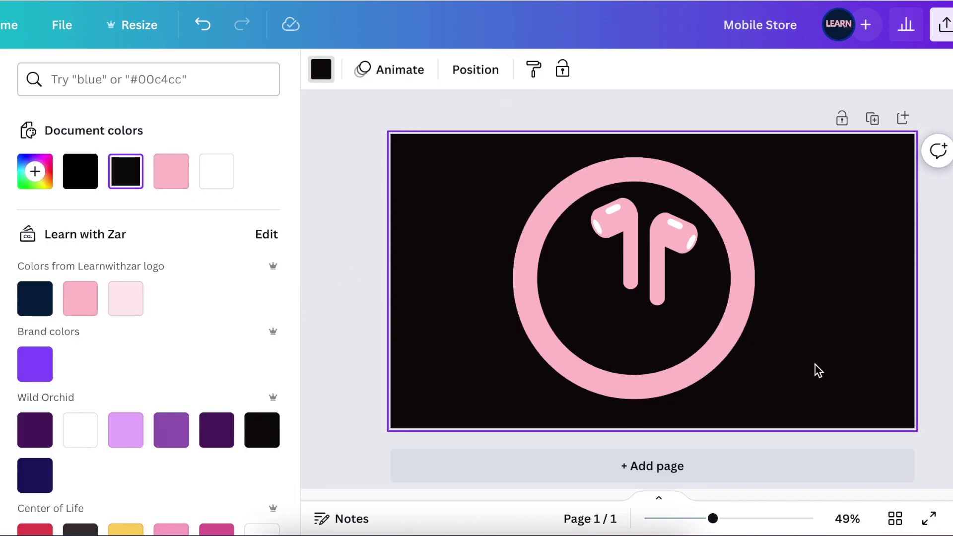
left_click_drag(696, 338, 705, 337)
left_click(816, 380)
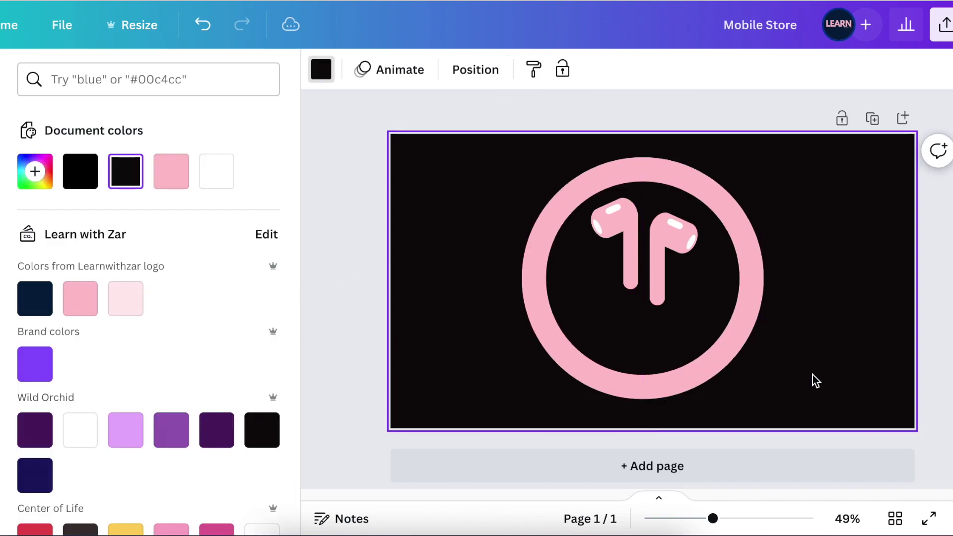
Step: Add 'MOBILE STORE' text on the ring's lower rim at size 66.7 in the File font
key("t")
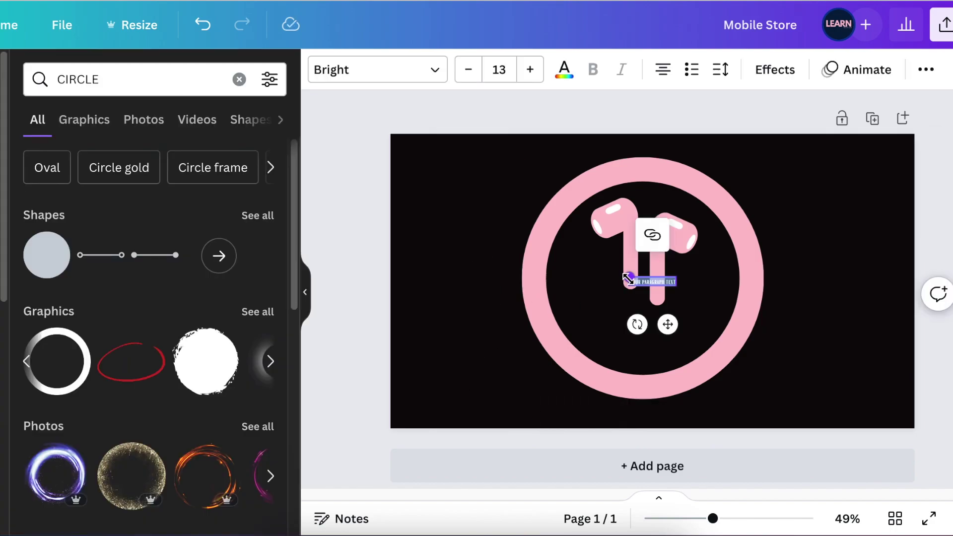
left_click_drag(627, 268, 484, 250)
left_click_drag(599, 329, 662, 411)
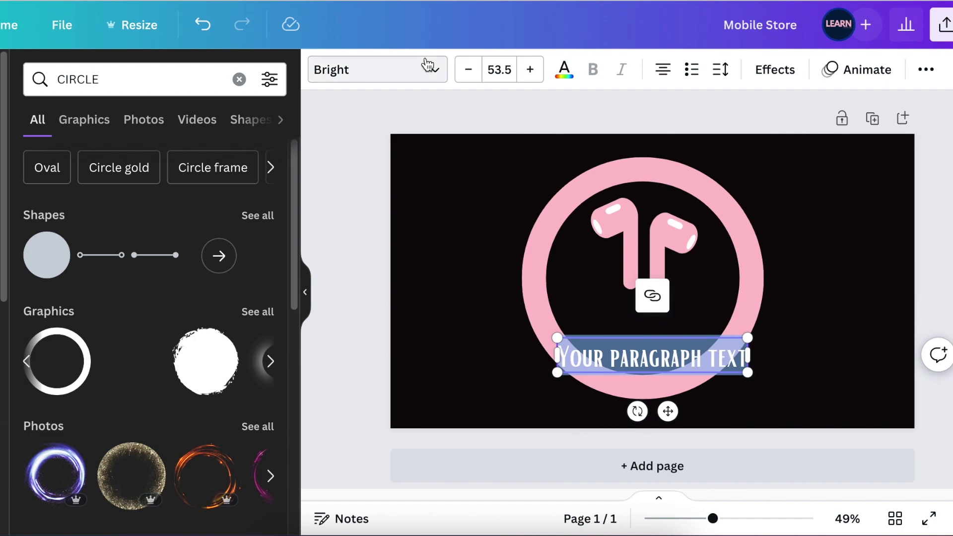
type("MOBI")
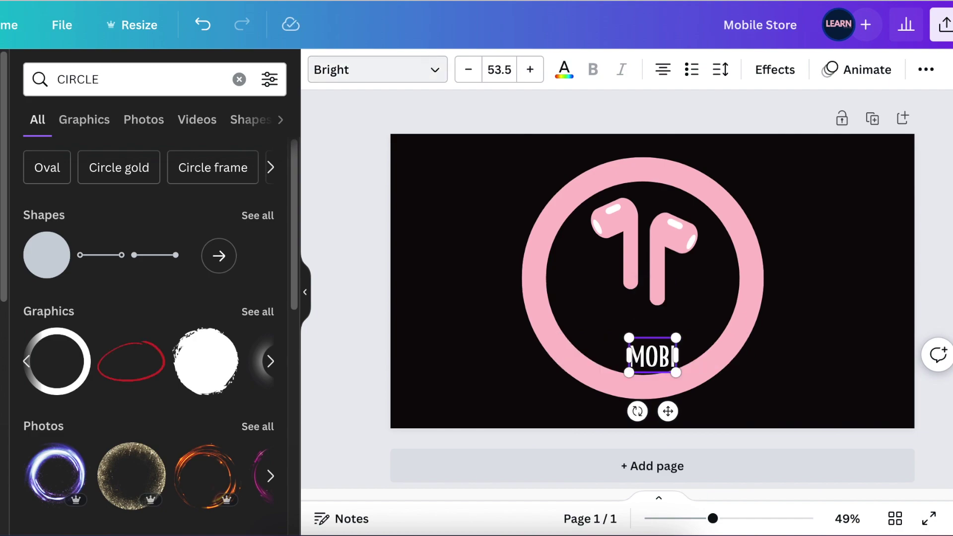
type("LE STORE")
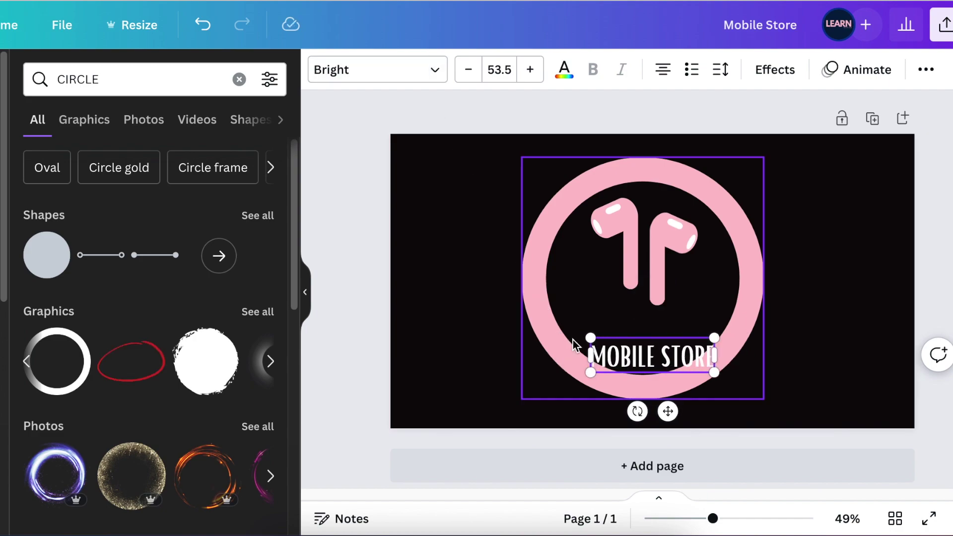
left_click_drag(574, 344, 545, 325)
left_click(423, 81)
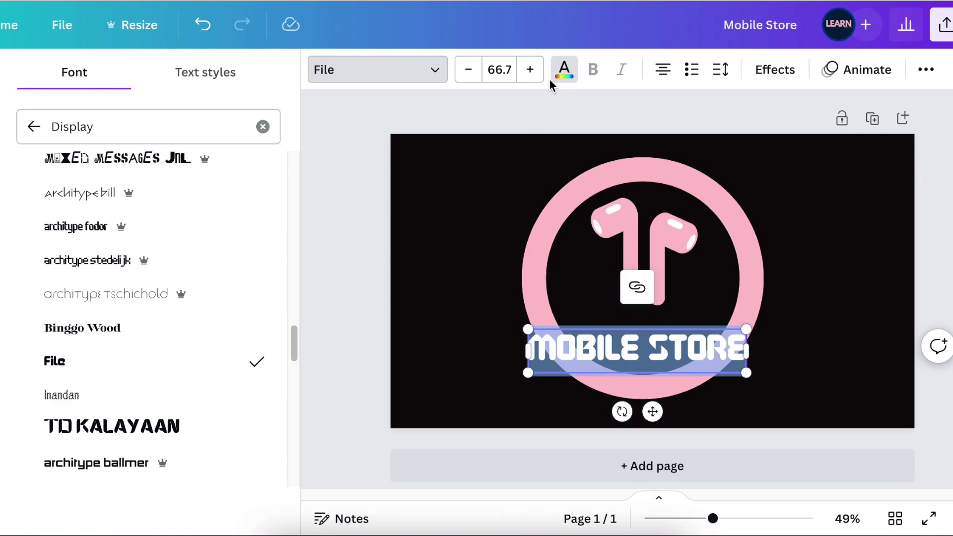
left_click(551, 78)
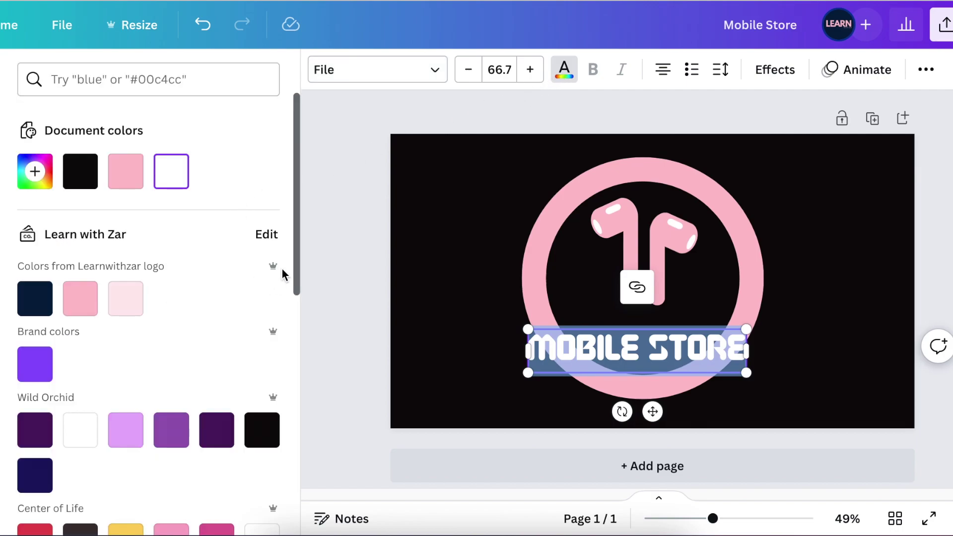
Step: Try light grey, then set the MOBILE STORE text to white from Default colors
scroll(300, 275, "down", 2)
scroll(300, 275, "down", 7)
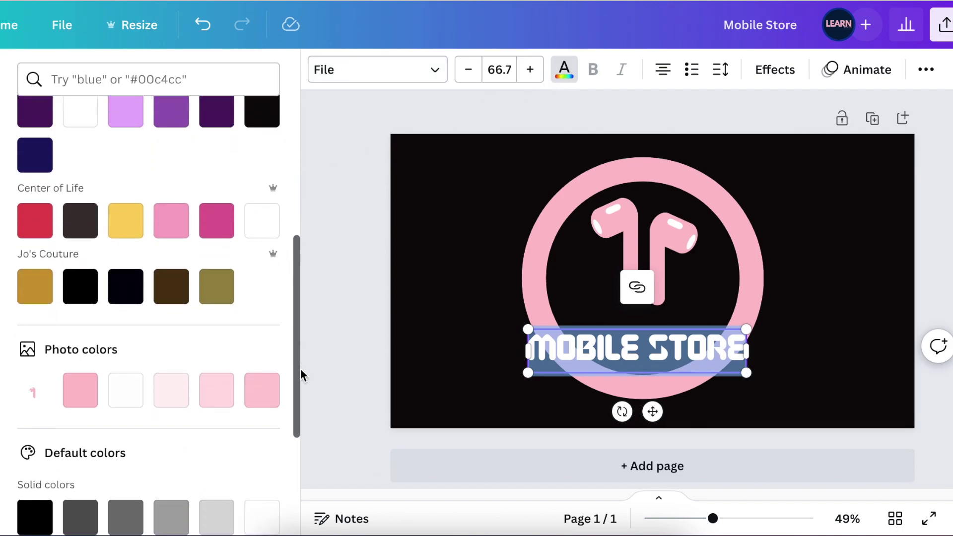
left_click(221, 410)
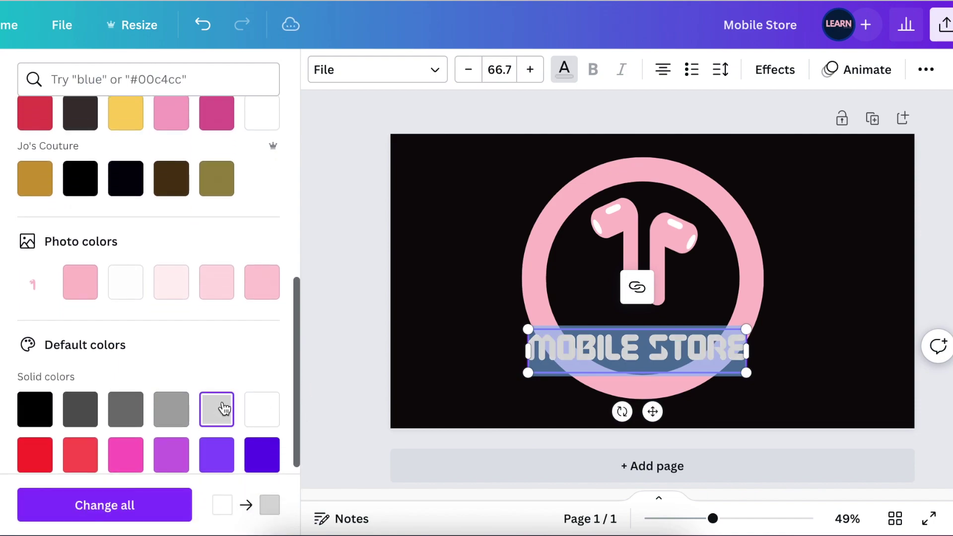
left_click(267, 411)
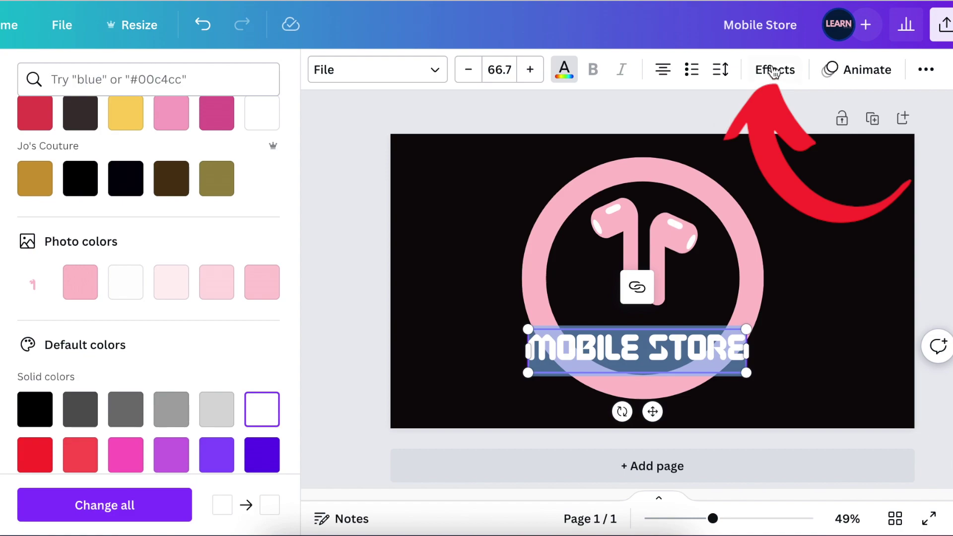
Step: Apply a black Background effect with spread 7 to MOBILE STORE and move it lower
left_click(773, 70)
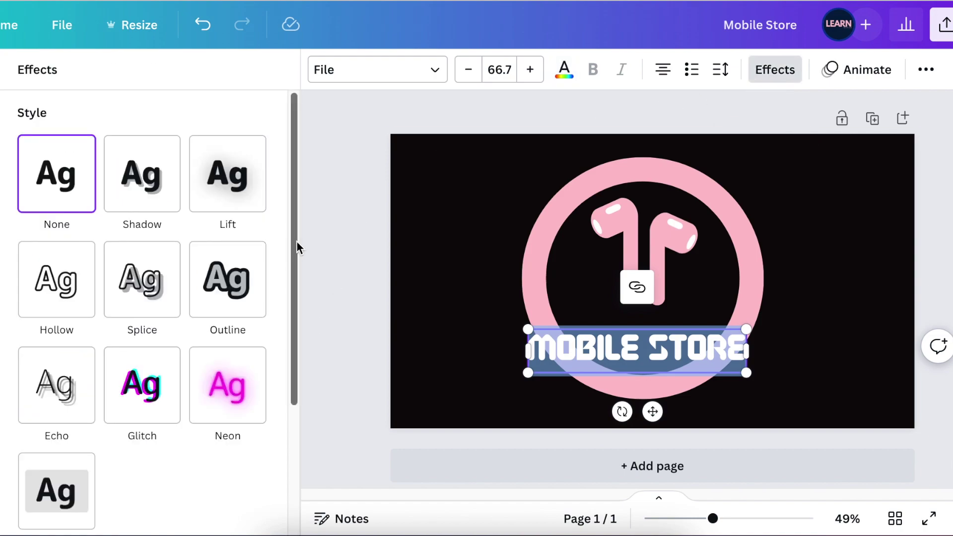
scroll(287, 318, "down", 3)
left_click(59, 345)
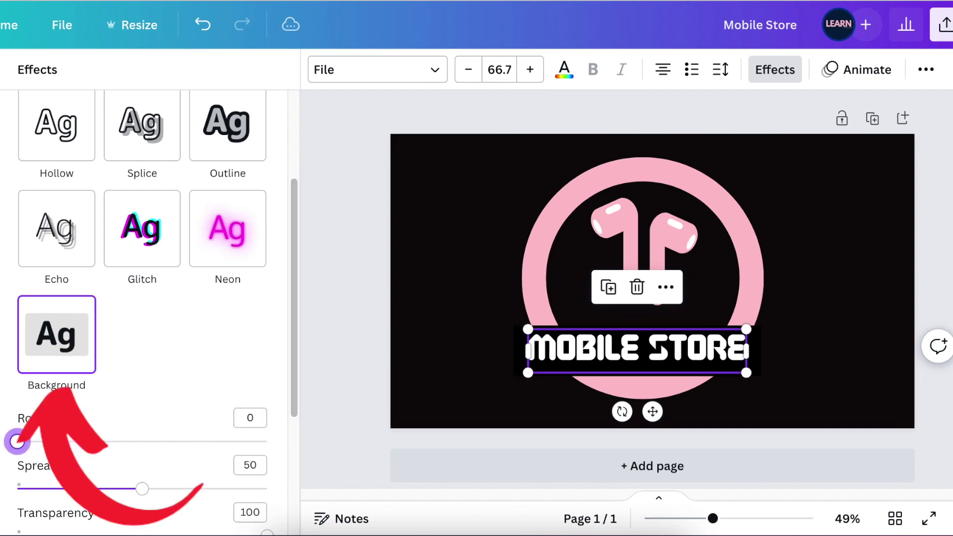
left_click_drag(141, 491, 84, 486)
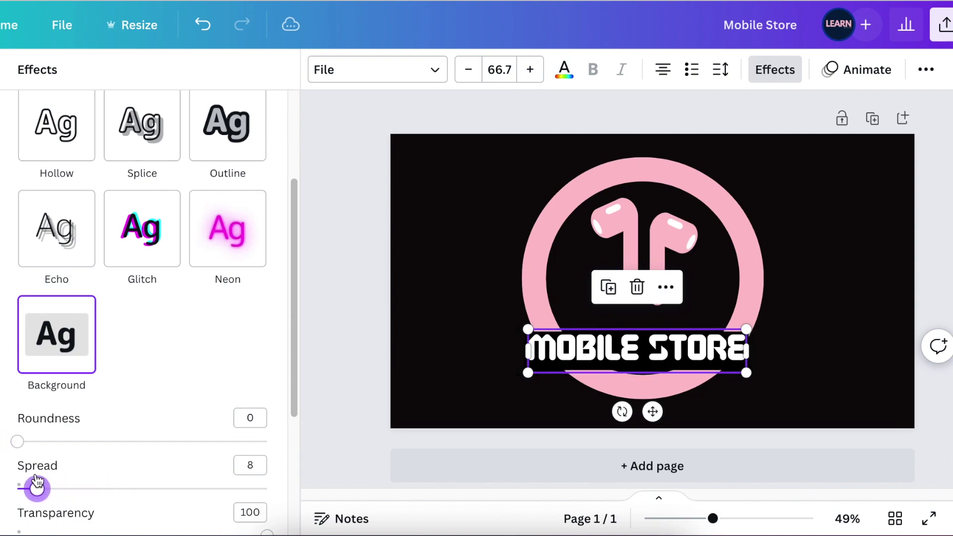
left_click_drag(293, 271, 318, 397)
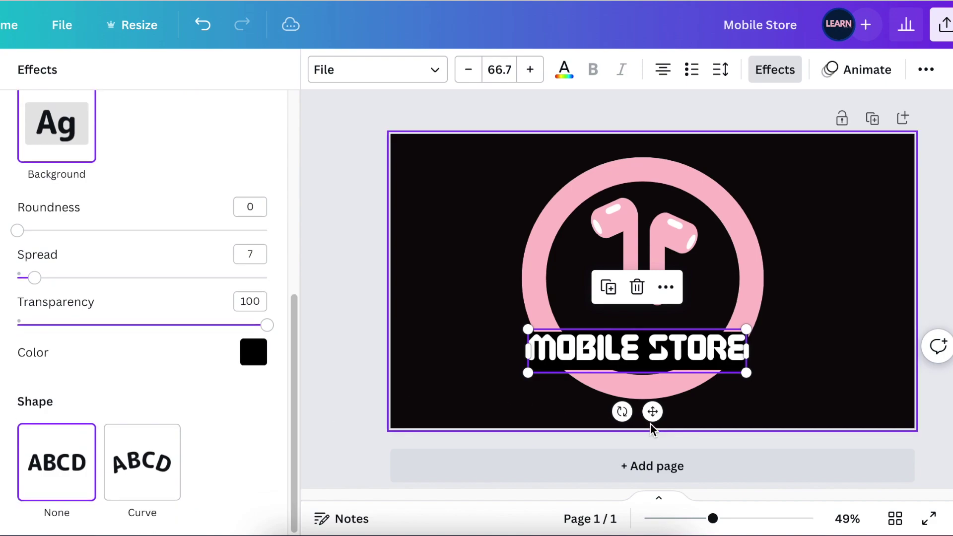
left_click_drag(656, 412, 656, 445)
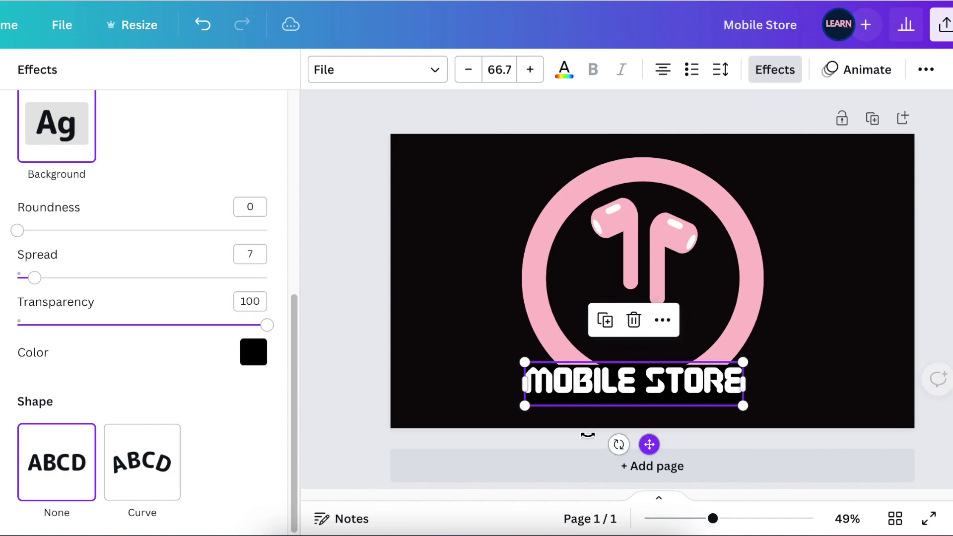
Step: Curve MOBILE STORE to -73 and centre it under the ring
left_click(141, 474)
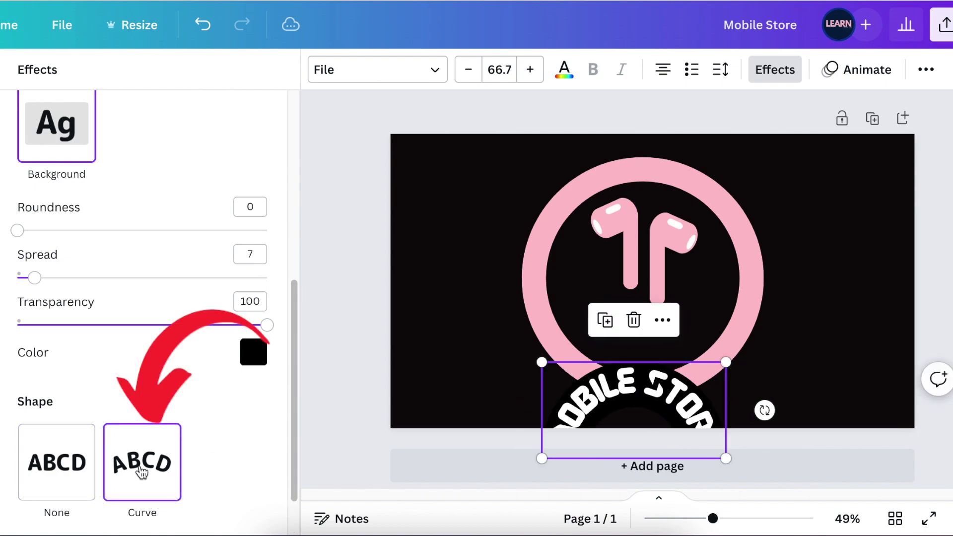
scroll(296, 378, "down", 2)
left_click_drag(263, 510, 51, 511)
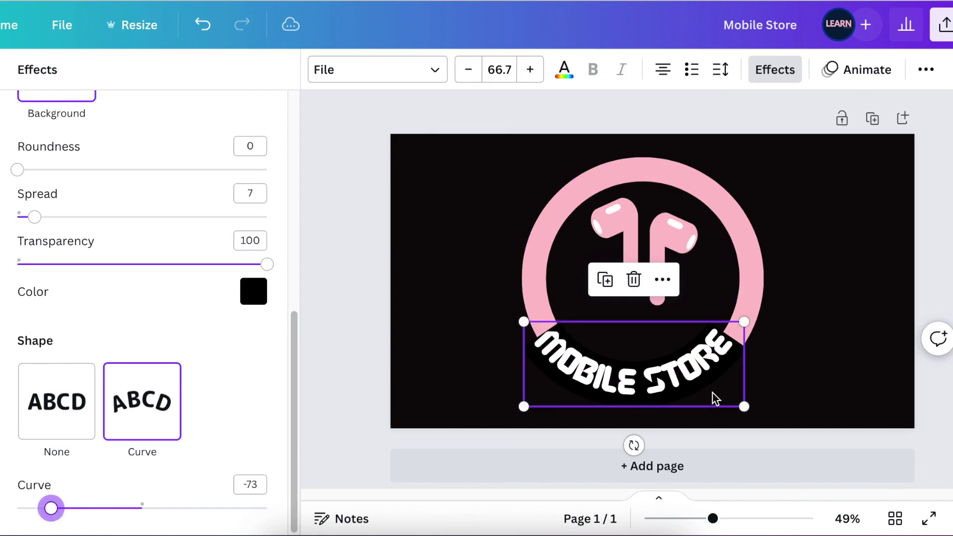
left_click_drag(714, 393, 717, 395)
left_click(821, 379)
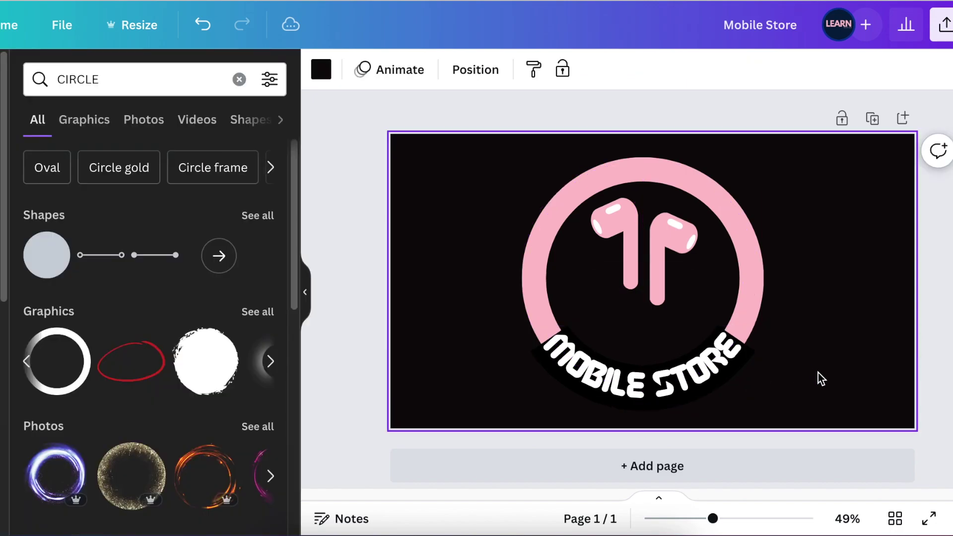
Step: Keep the curve at -73 and widen the black background spread to 20
left_click(697, 373)
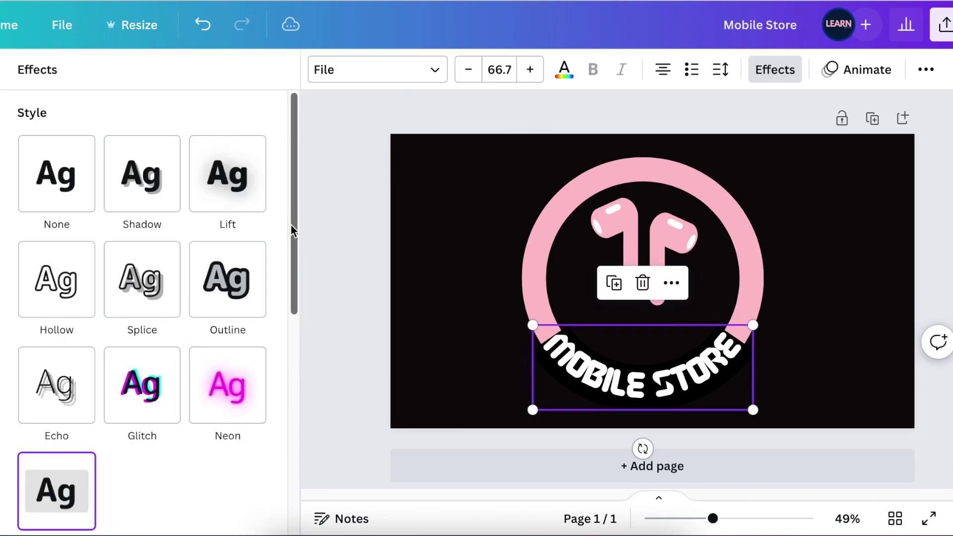
scroll(257, 448, "down", 10)
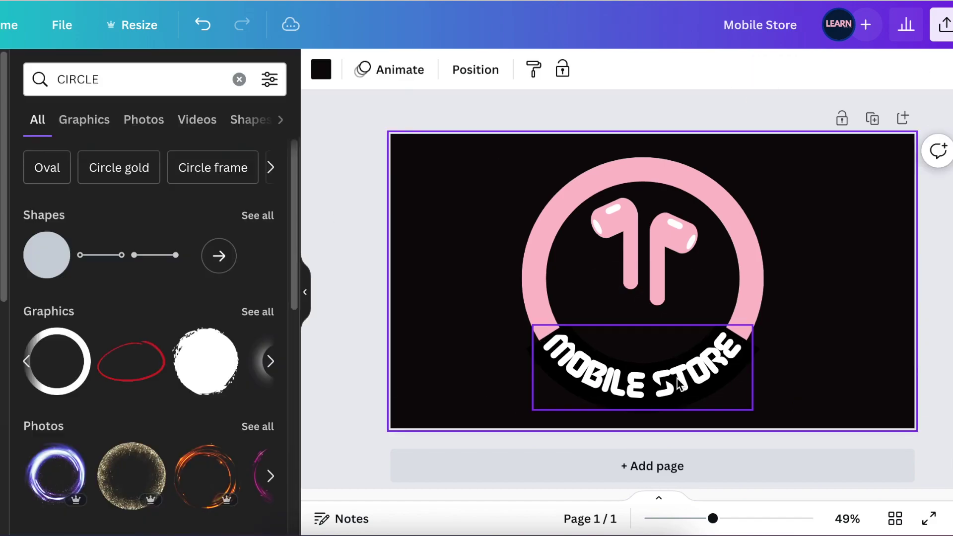
left_click(645, 377)
left_click_drag(50, 508, 51, 508)
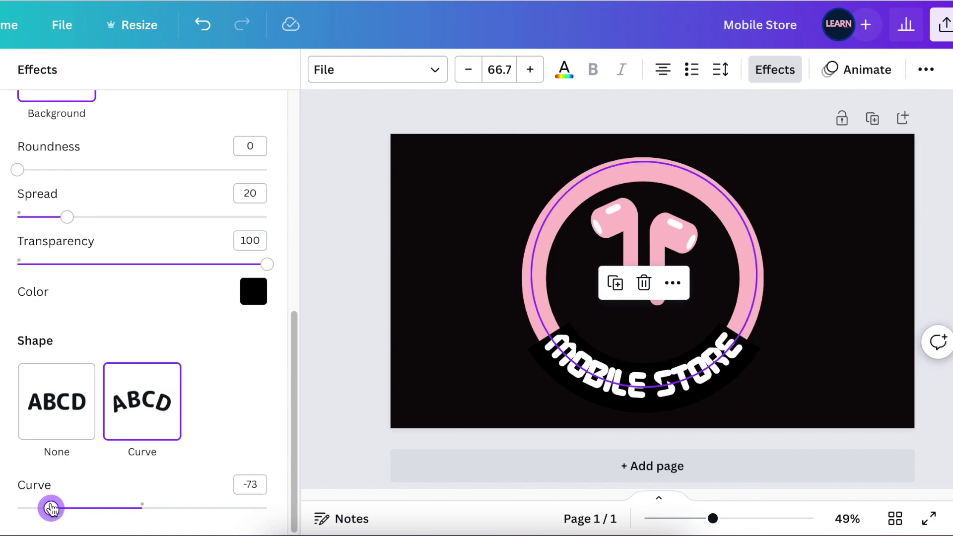
left_click(422, 360)
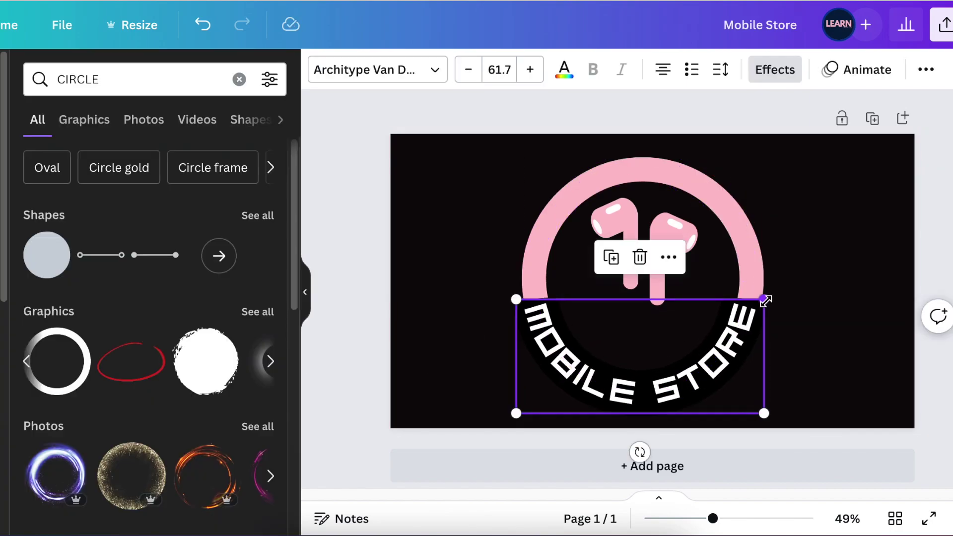
left_click_drag(765, 301, 772, 294)
left_click(853, 380)
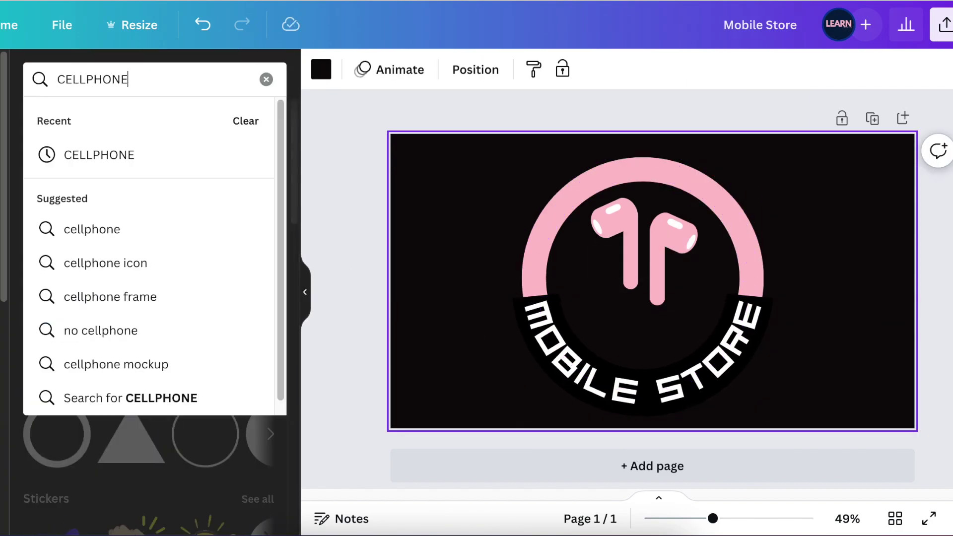
Step: Search for cellphone graphics and add the pink phone graphic to the design
key("Return")
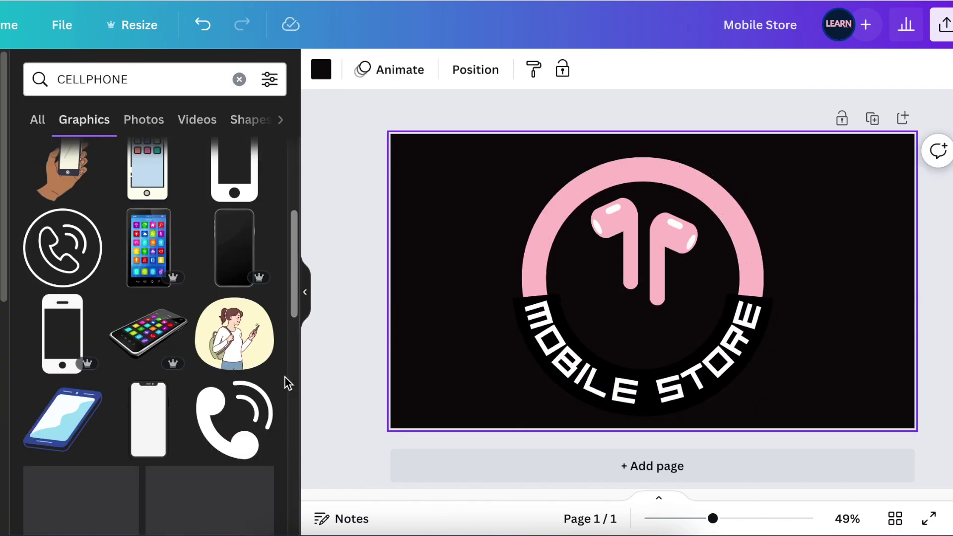
scroll(272, 460, "down", 10)
scroll(297, 400, "down", 5)
left_click(231, 414)
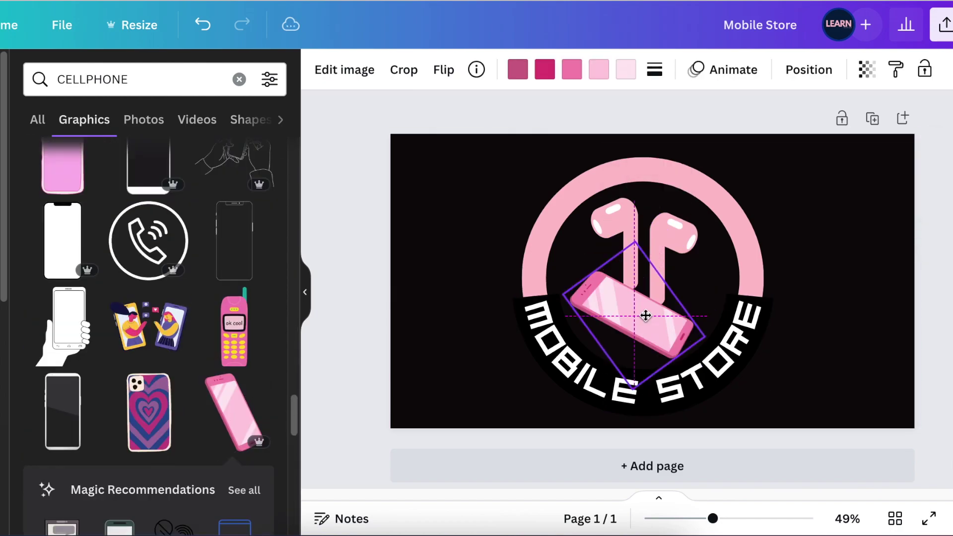
Step: Add Page 2 with a plain black background below the earbud logo
left_click(814, 369)
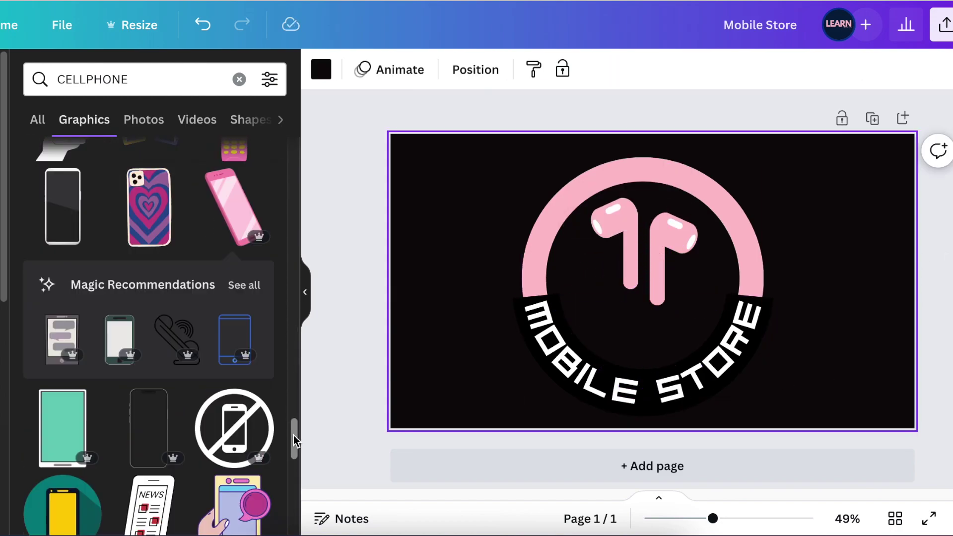
scroll(291, 511, "down", 5)
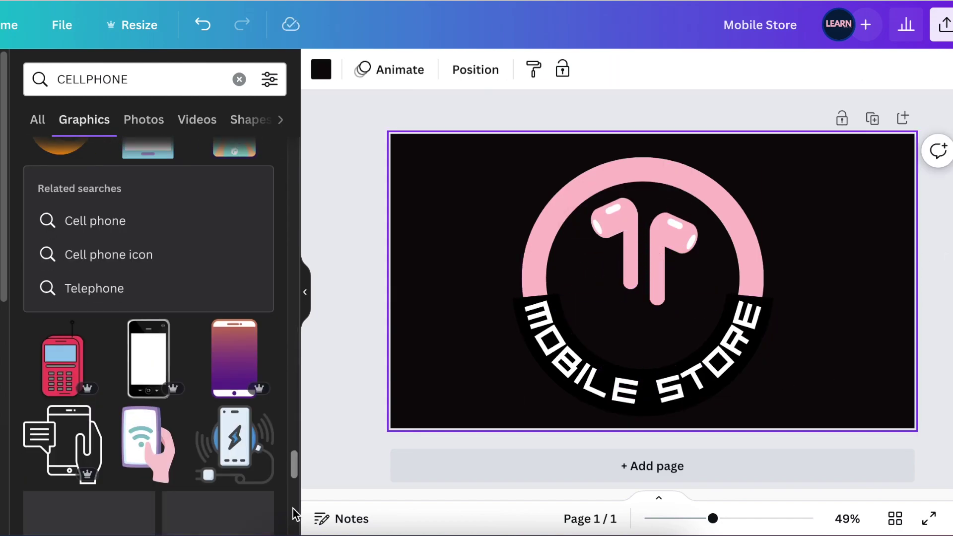
left_click(475, 70)
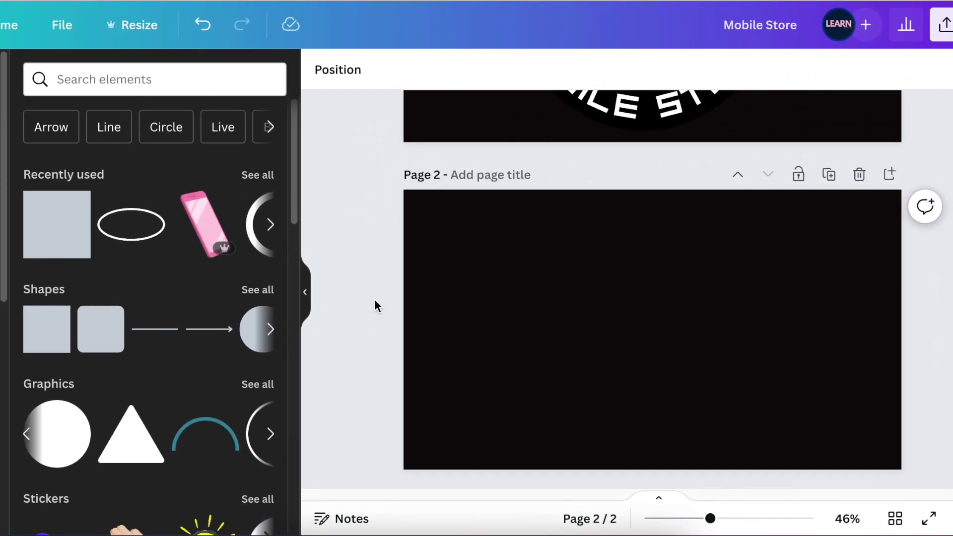
Step: Add a square shape to Page 2 and fill it red
left_click(45, 232)
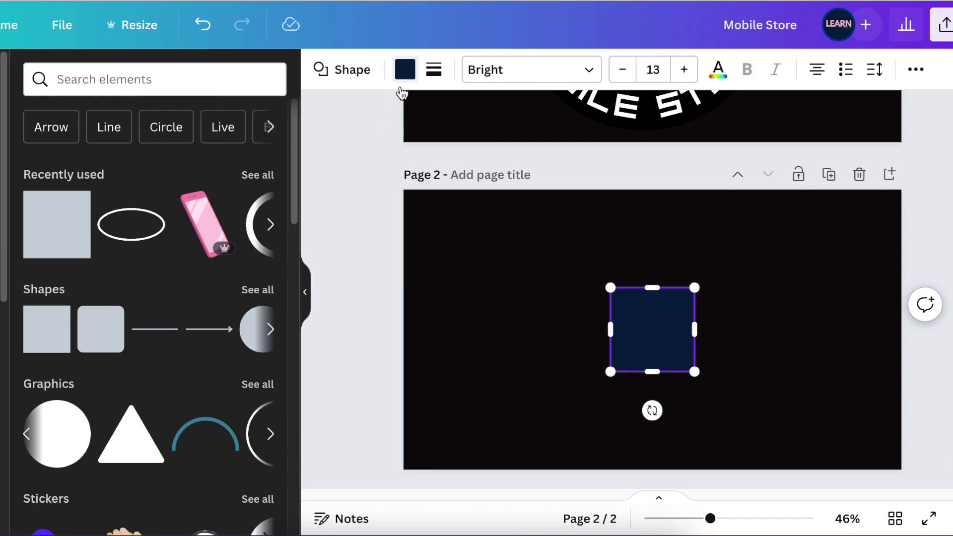
left_click(404, 72)
left_click_drag(299, 167, 283, 457)
left_click(39, 206)
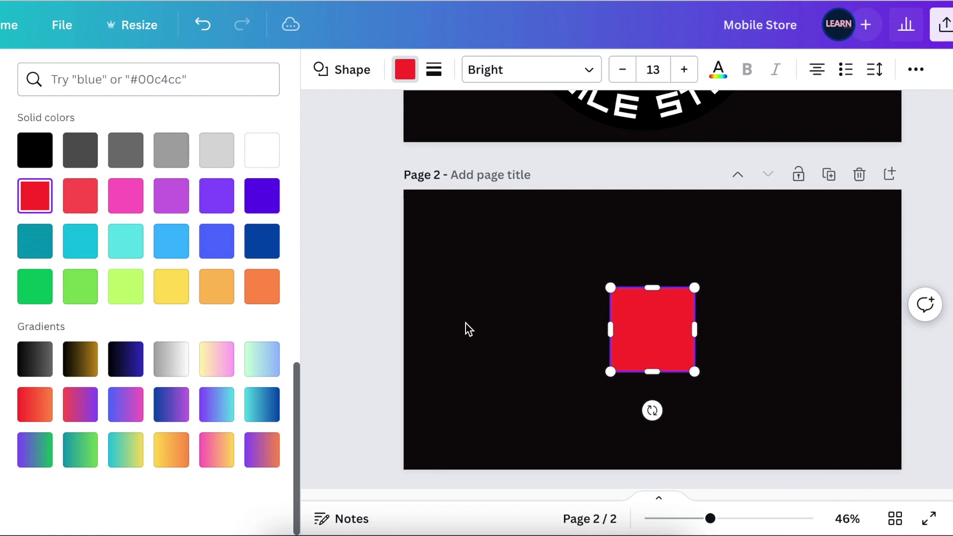
Step: Give the red square a solid weight-1 border and move it left and down
left_click(434, 74)
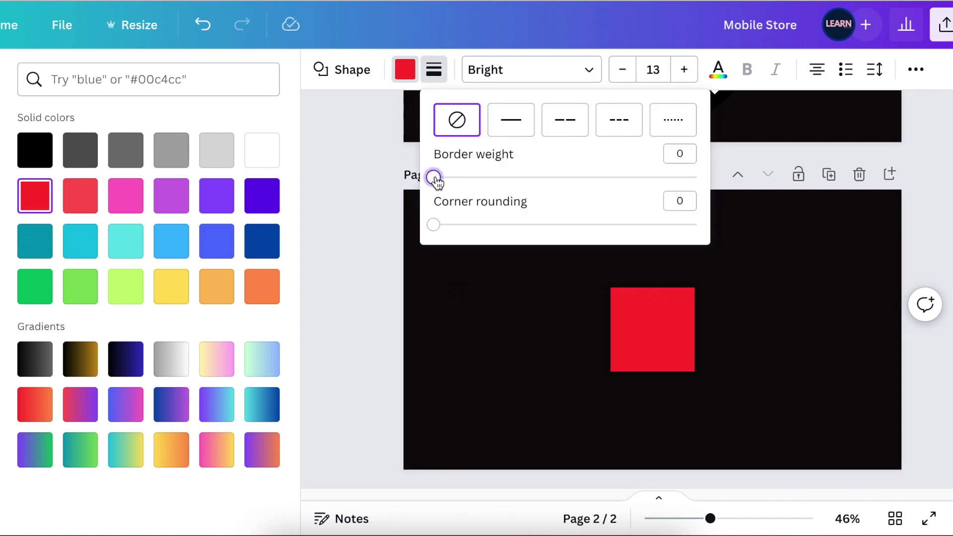
left_click_drag(437, 183, 438, 183)
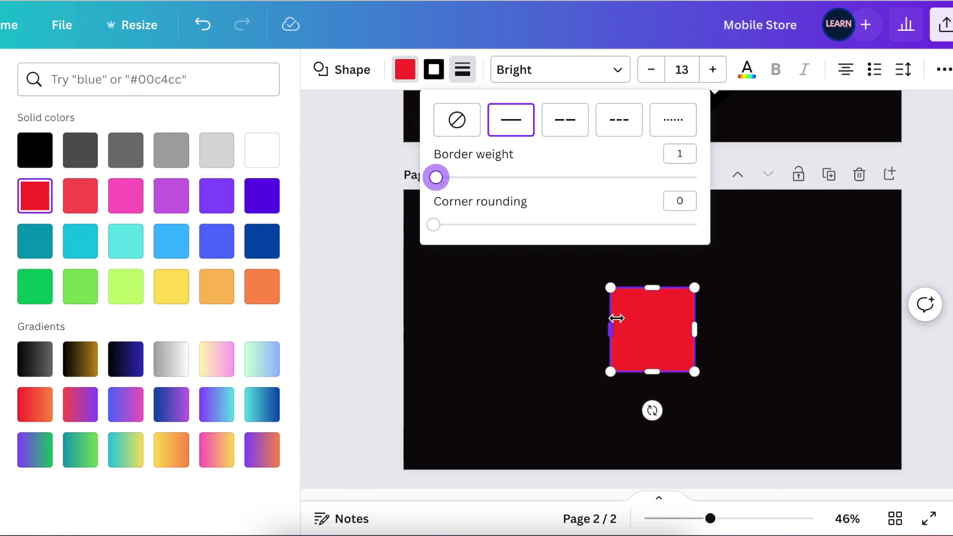
left_click(550, 322)
left_click_drag(659, 342, 542, 356)
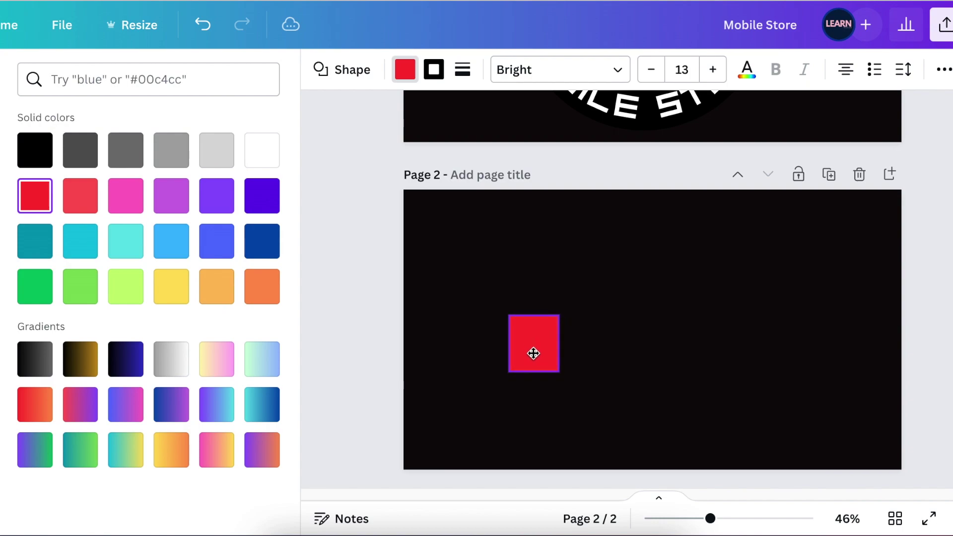
left_click_drag(533, 353, 534, 354)
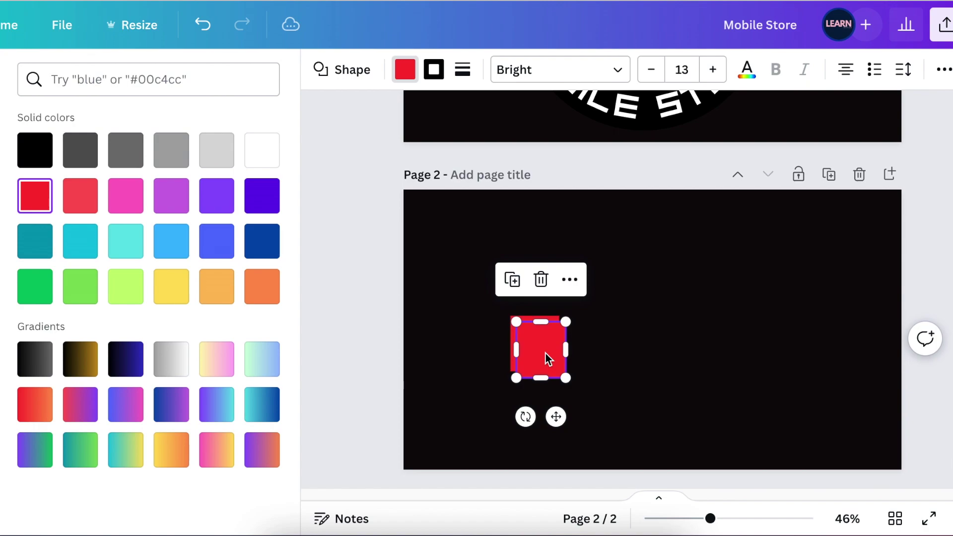
Step: Set the copied red square right of the original and narrow it to about 68 wide
left_click_drag(549, 362, 594, 350)
left_click(661, 402)
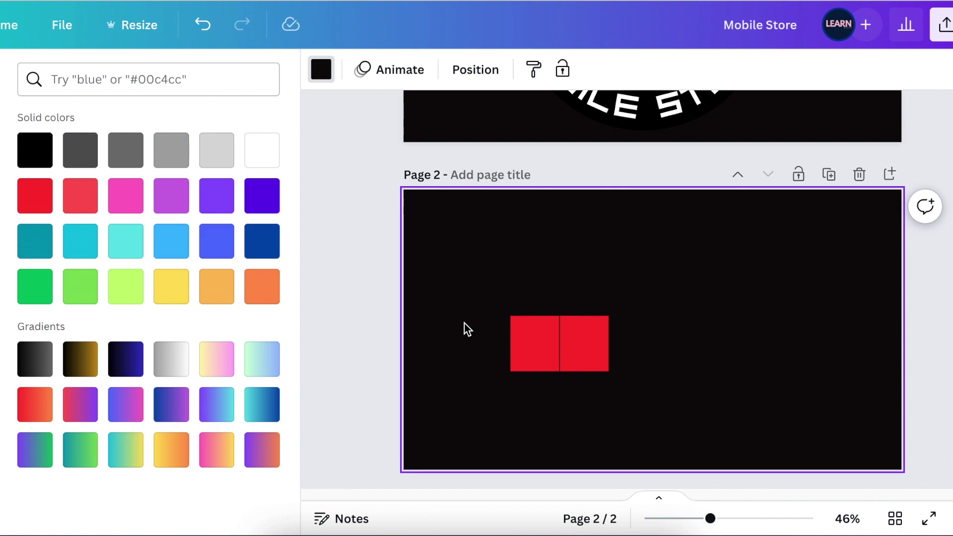
left_click(595, 347)
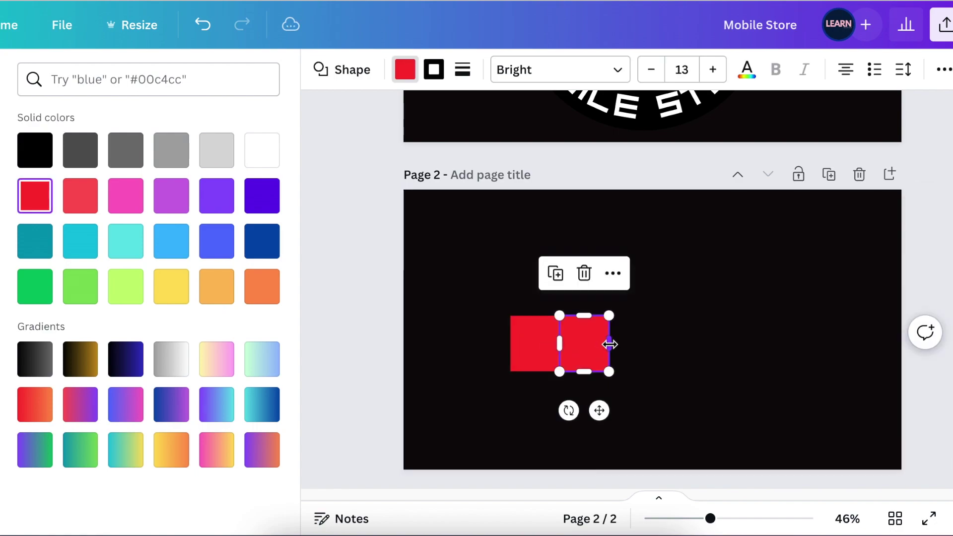
left_click_drag(609, 343, 602, 342)
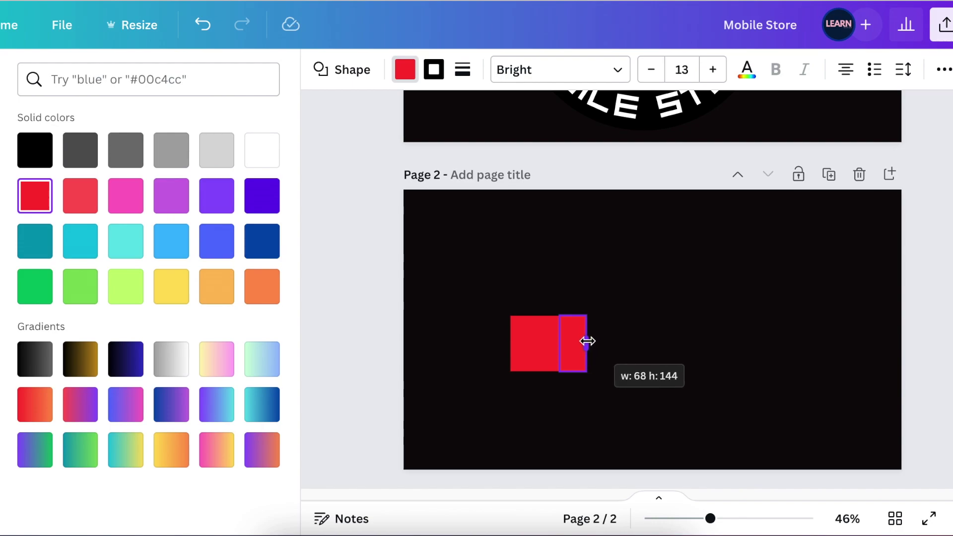
left_click_drag(587, 341, 586, 341)
left_click(476, 317)
left_click(255, 299)
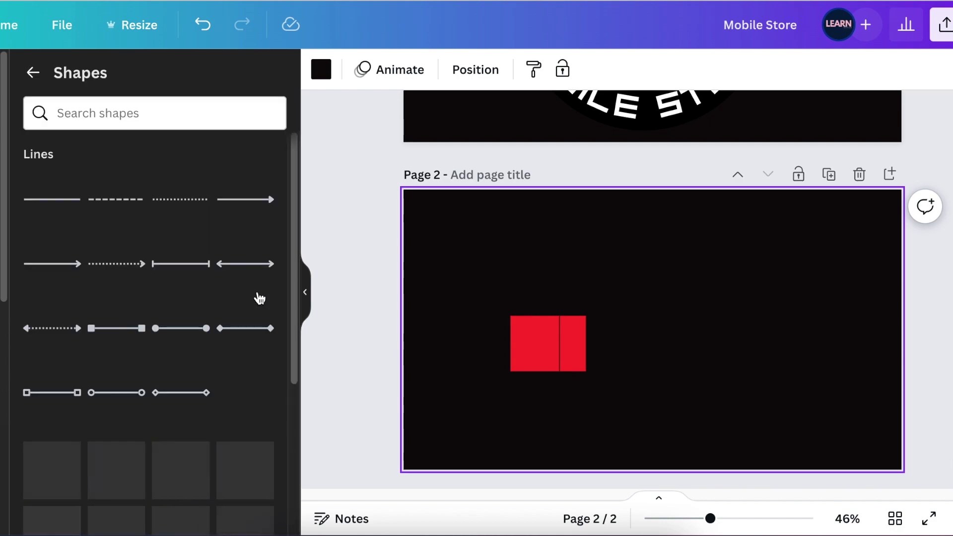
Step: Add a diamond shape beside the red squares and enlarge it to 234 by 234
left_click_drag(287, 239, 297, 408)
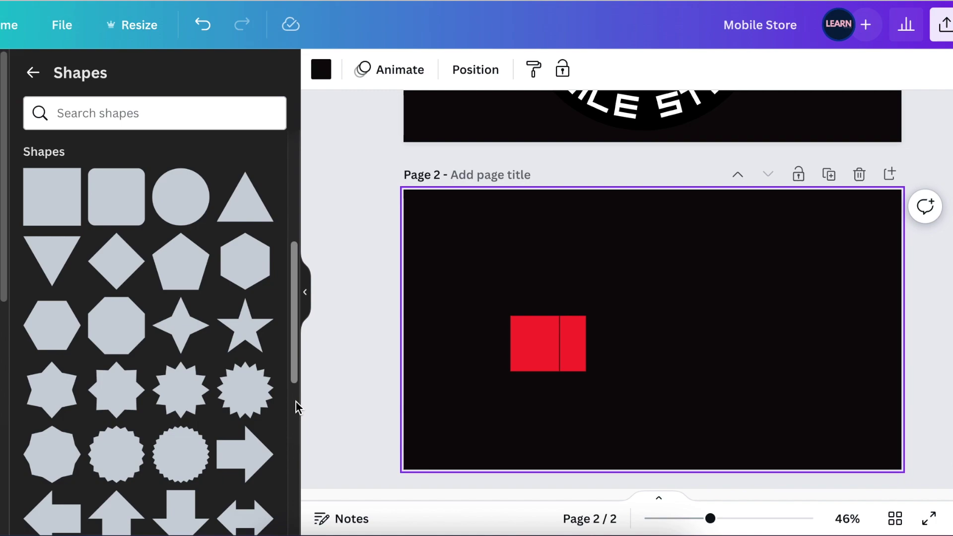
left_click(132, 247)
left_click(112, 271)
left_click(112, 272)
left_click_drag(693, 372, 718, 363)
left_click_drag(656, 287, 655, 344)
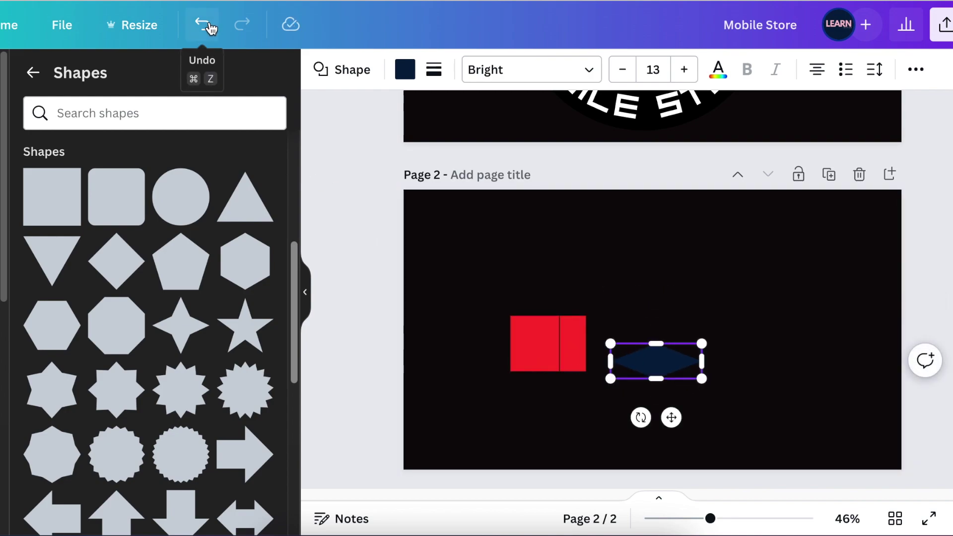
left_click(211, 29)
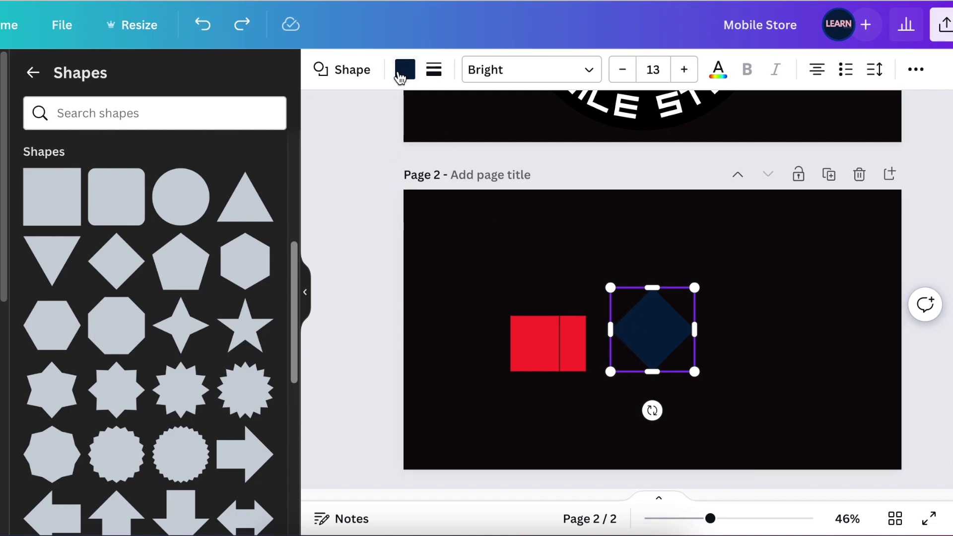
Step: Fill the diamond with the grey gradient and squash it to about 216×25
left_click(403, 74)
left_click_drag(299, 193, 305, 506)
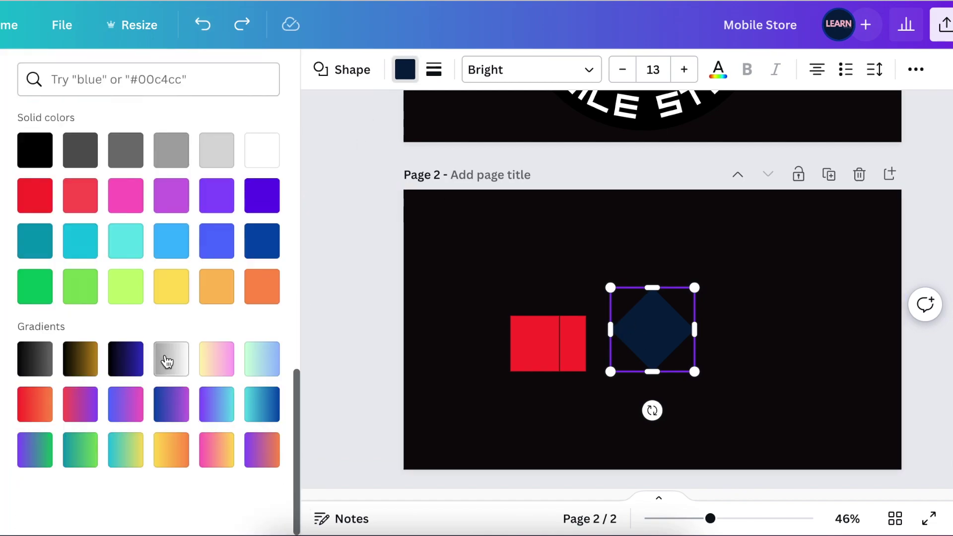
left_click(167, 362)
left_click_drag(652, 287, 652, 360)
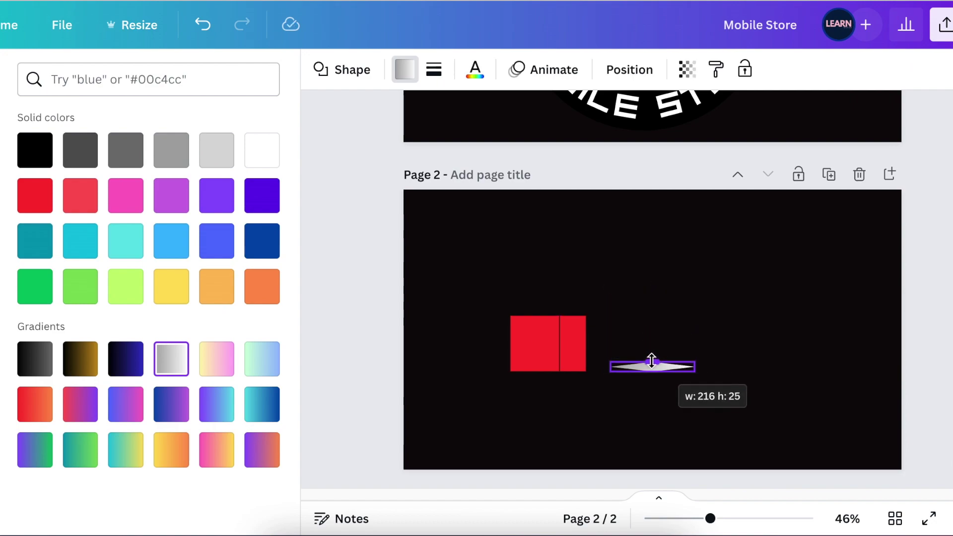
Step: Place the flat grey diamond atop the red squares and narrow it to fit
left_click_drag(668, 412, 576, 361)
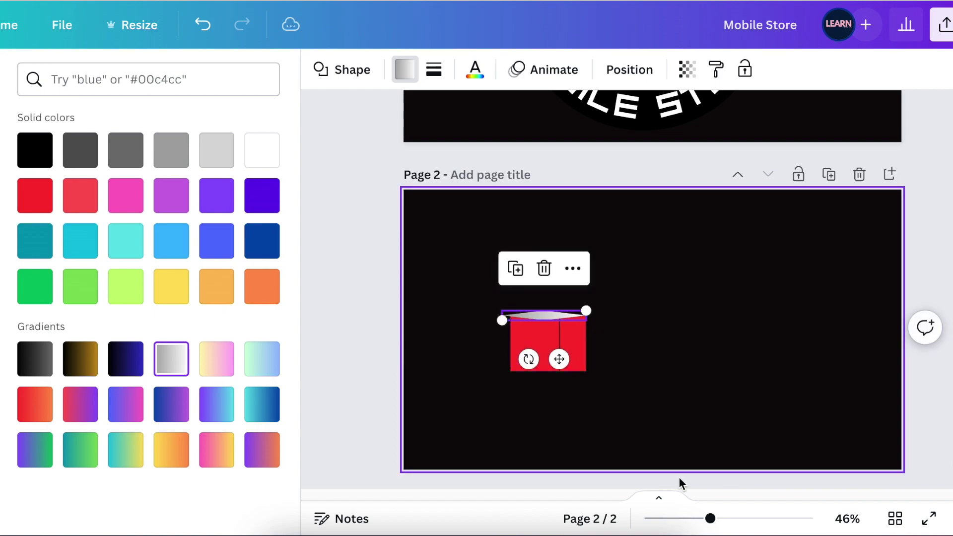
left_click_drag(710, 518, 732, 518)
left_click(626, 371)
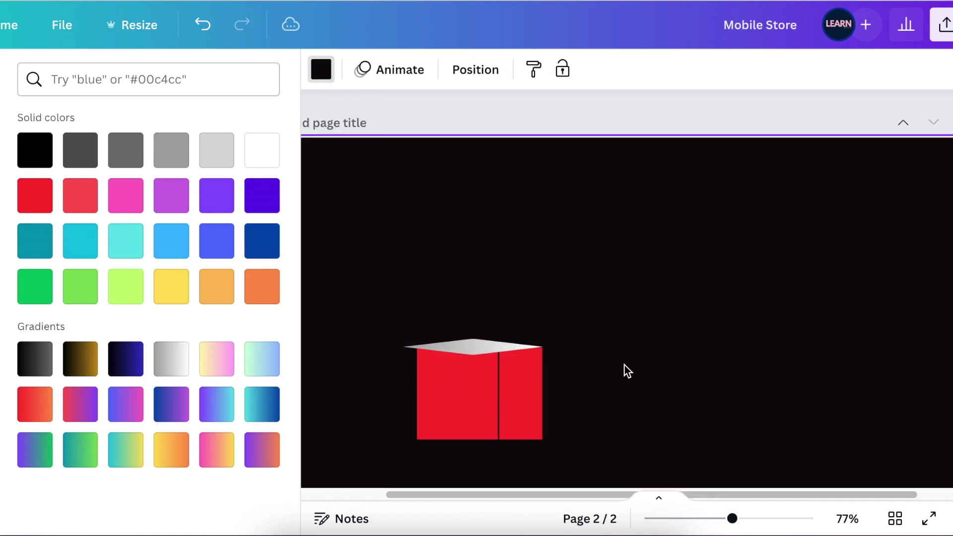
left_click(478, 344)
left_click_drag(478, 344, 486, 344)
left_click_drag(550, 355, 541, 354)
left_click(600, 372)
Step: Check how the diamond lid sits on the red box from different selections
double_click(489, 336)
key("Escape")
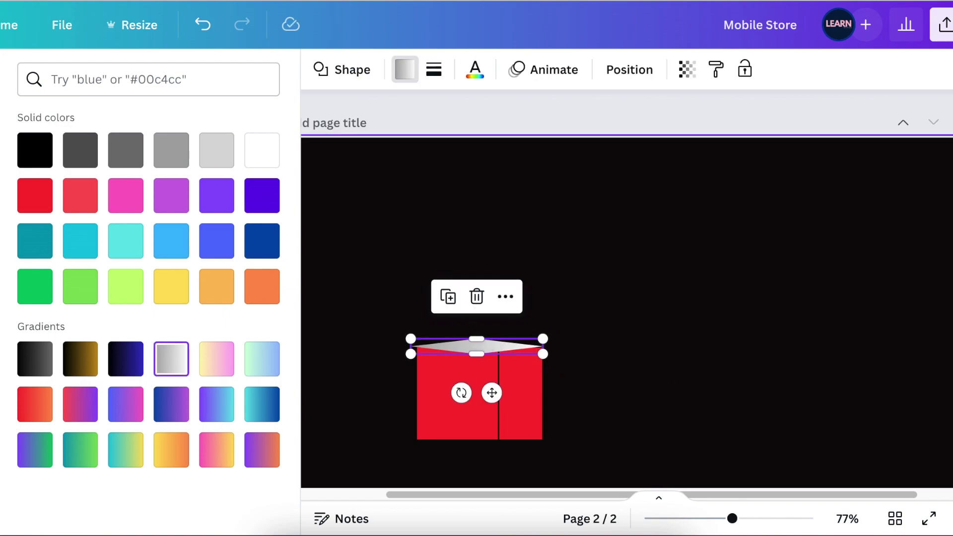
left_click(773, 404)
left_click(489, 342)
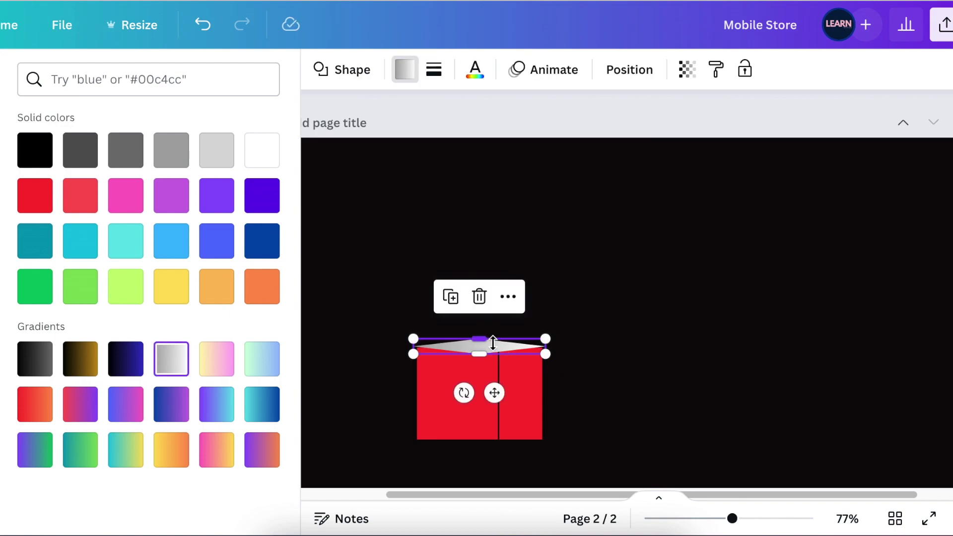
left_click(709, 392)
left_click(535, 346)
left_click(710, 394)
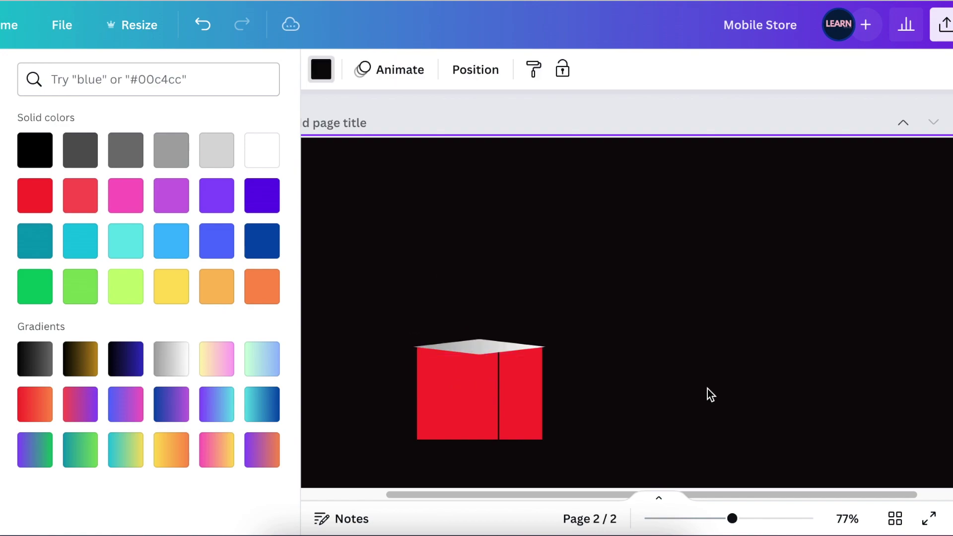
left_click(511, 341)
left_click(604, 387)
left_click(471, 352)
left_click(615, 387)
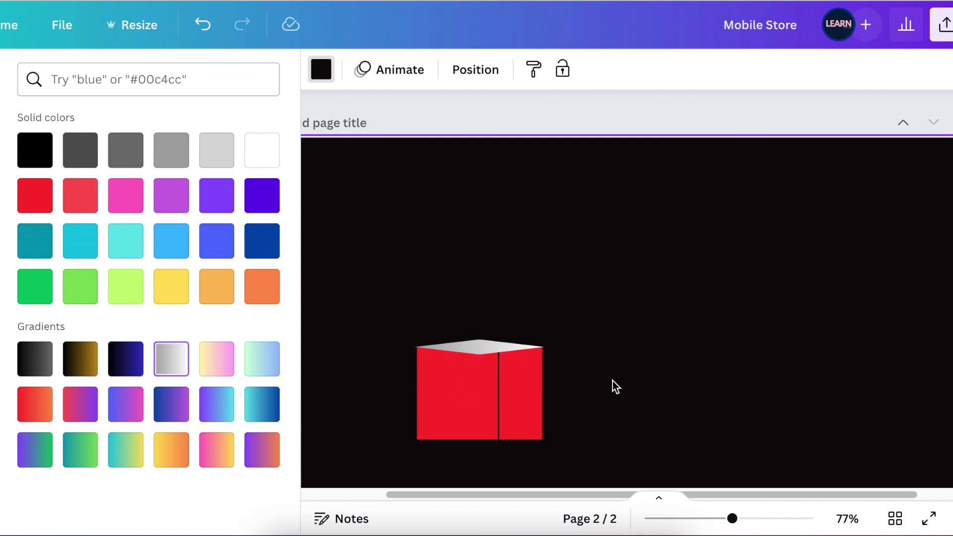
Step: Widen the right red face slightly to complete the 3D box
left_click(498, 401)
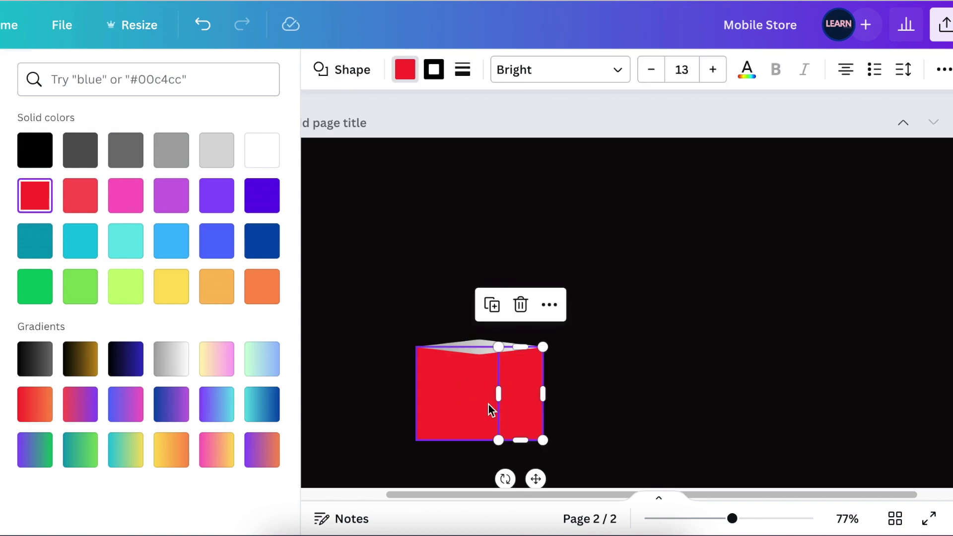
left_click_drag(497, 397, 480, 397)
left_click(627, 417)
left_click_drag(732, 518, 705, 517)
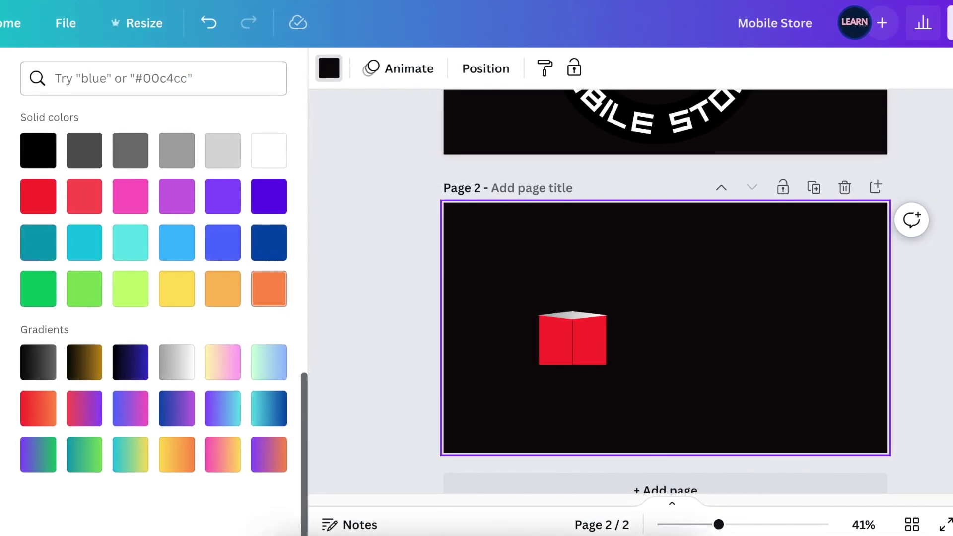
Step: Search the elements library for spotlight graphics and show all results
key("Escape")
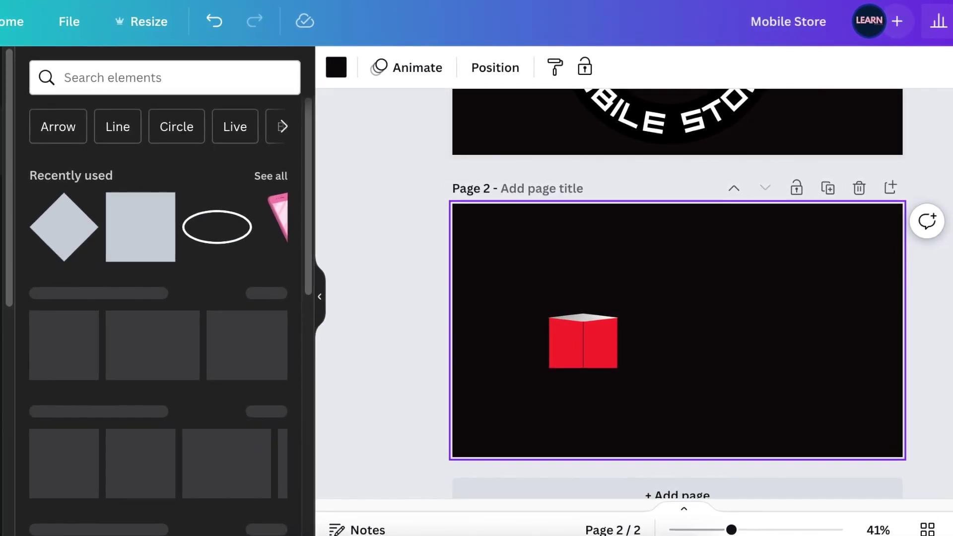
left_click(109, 75)
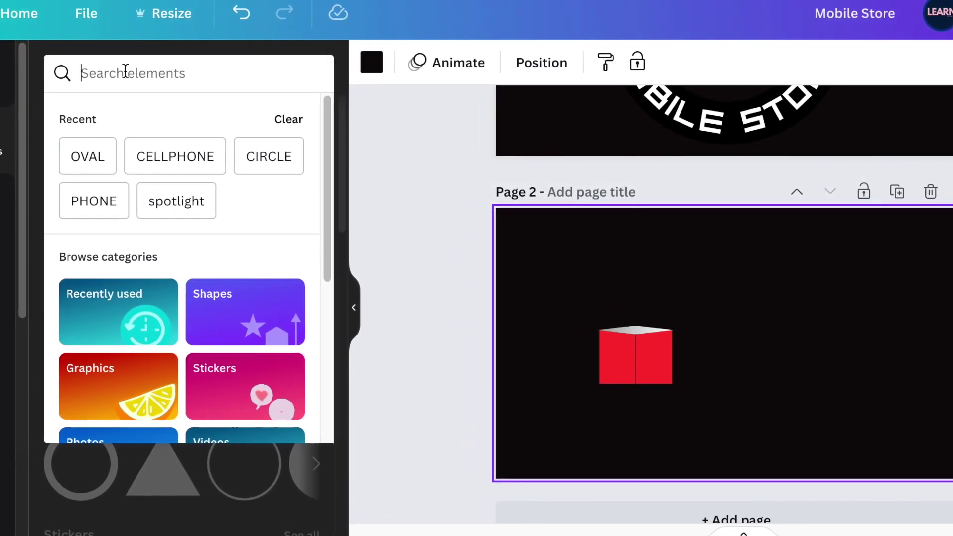
type("SPO")
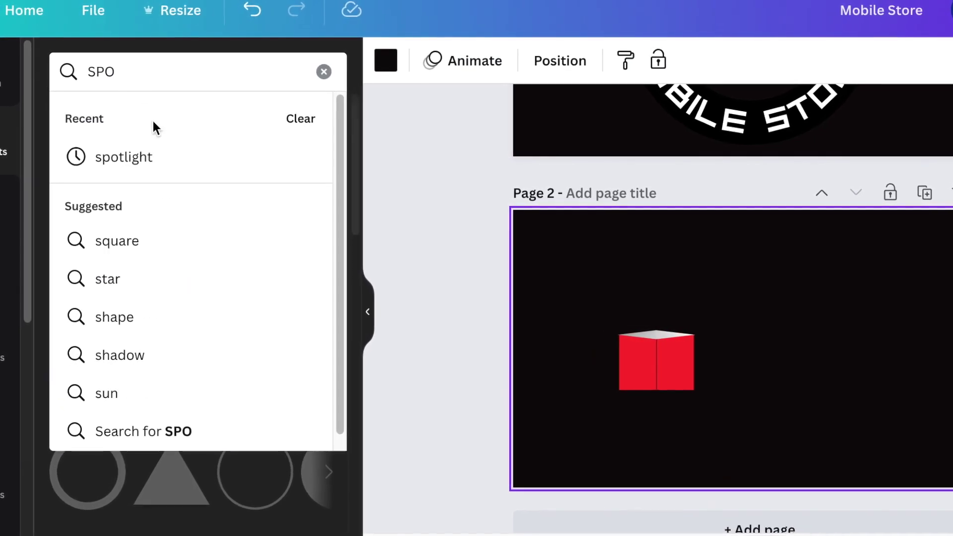
left_click(148, 168)
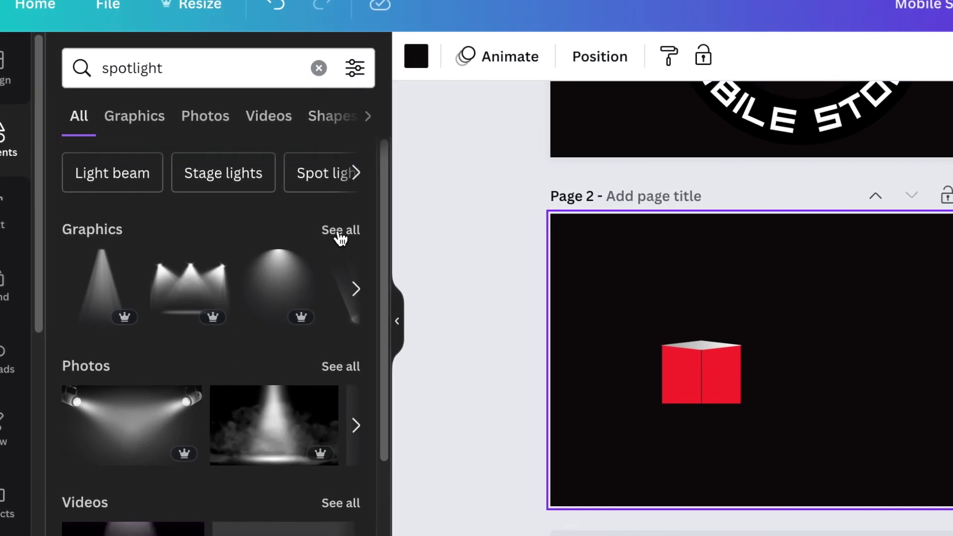
left_click(334, 229)
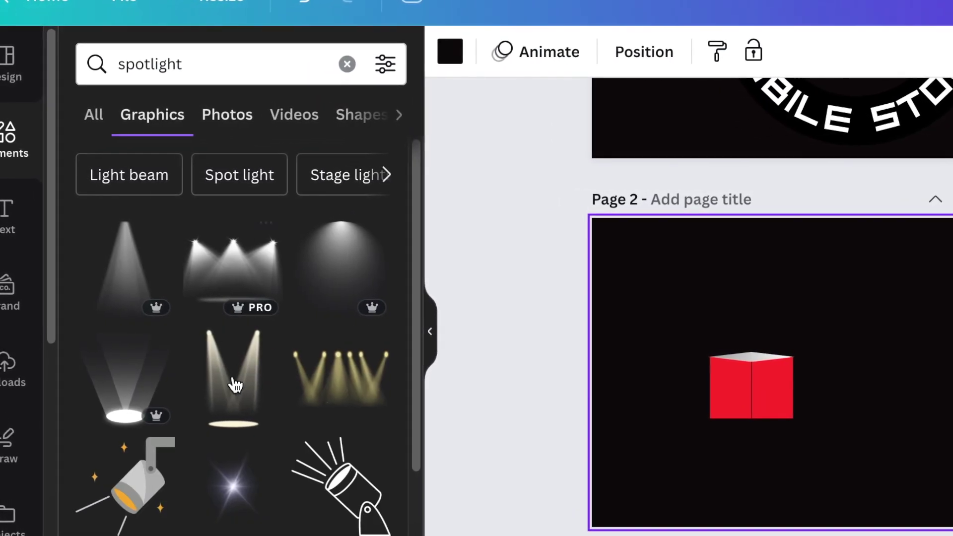
Step: Filter the spotlight results to Free items and list all recently used elements
left_click(393, 64)
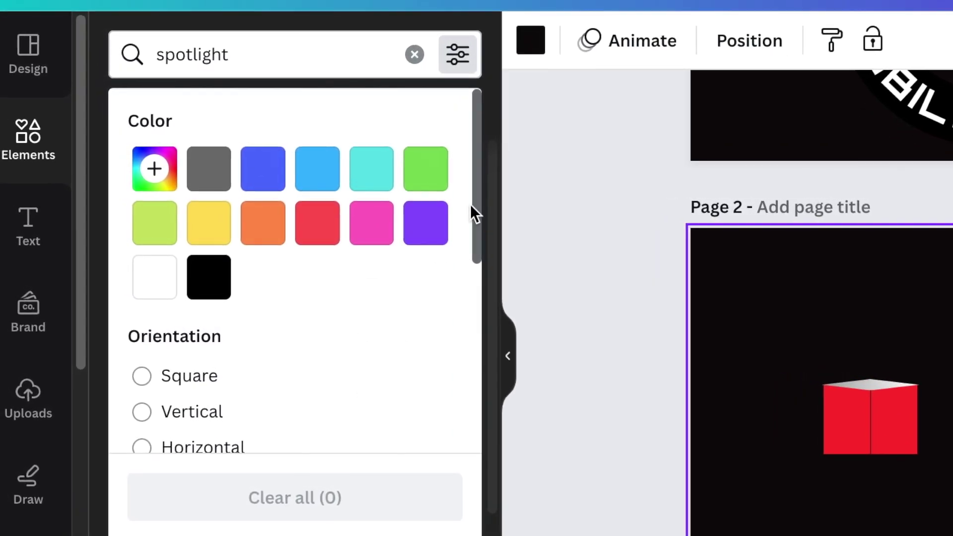
left_click_drag(466, 208, 492, 418)
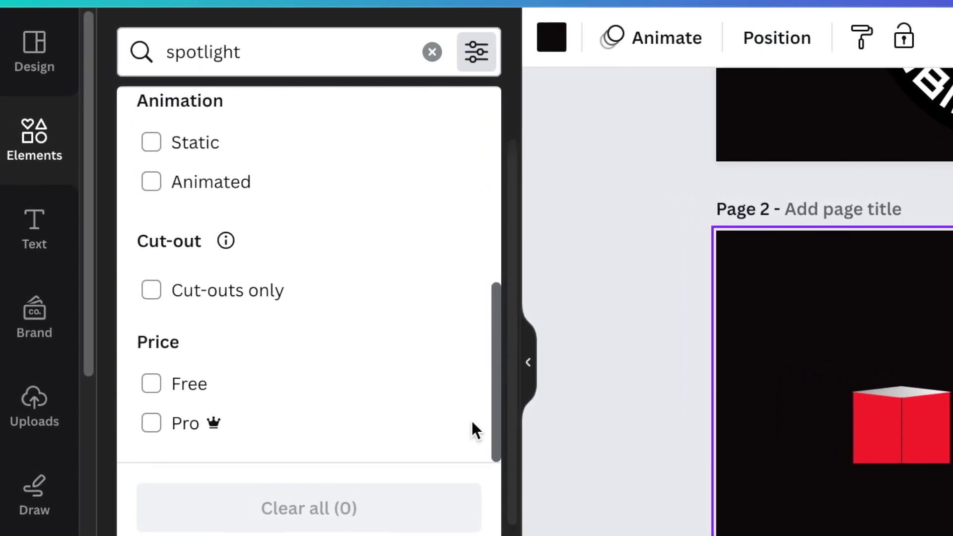
left_click(149, 380)
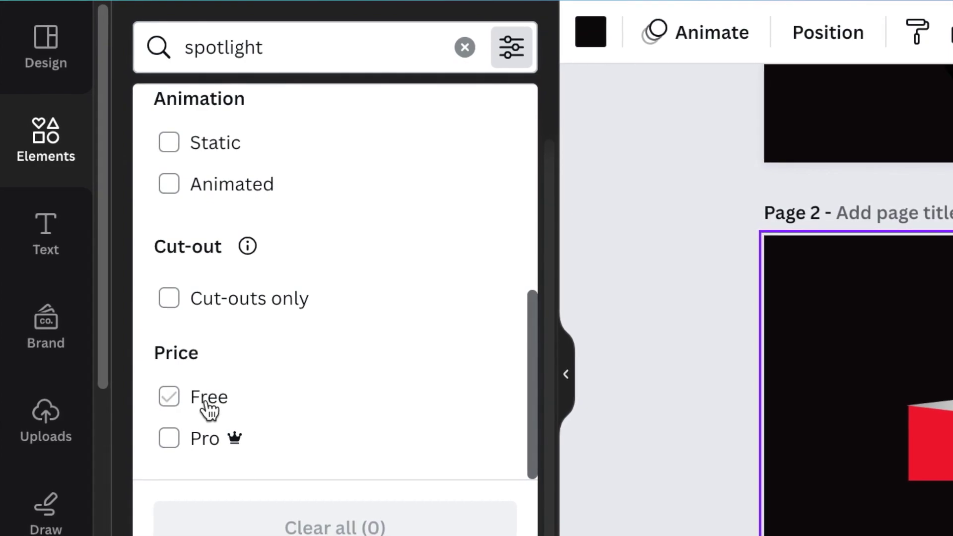
left_click(191, 400)
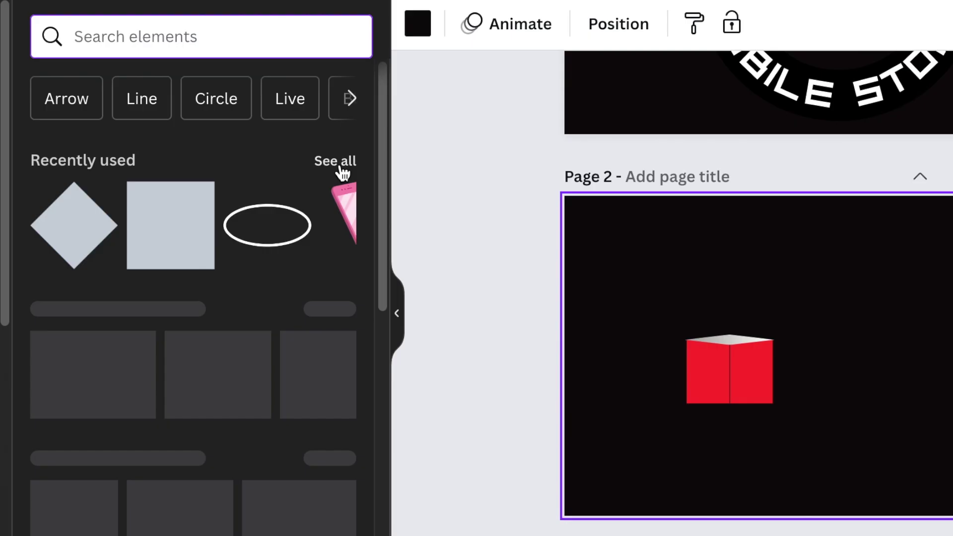
left_click(339, 166)
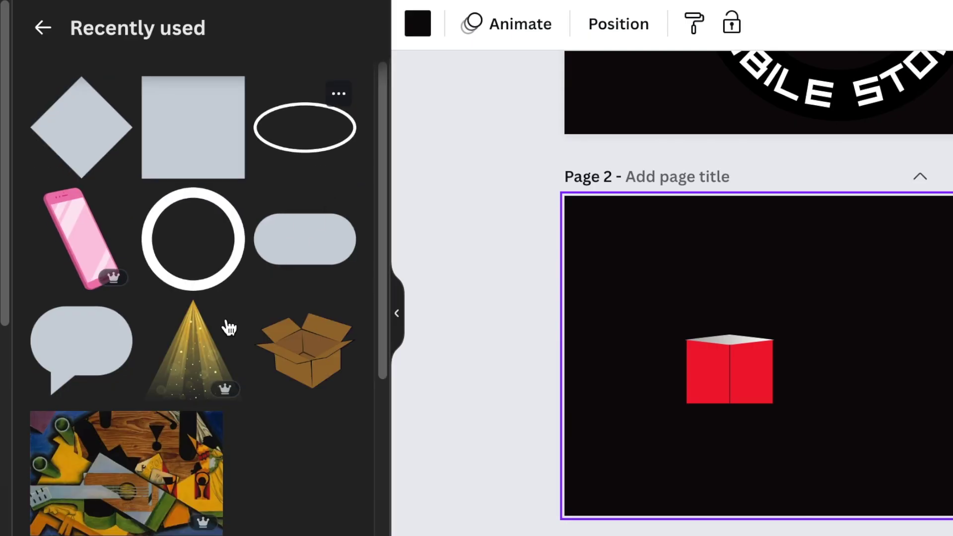
Step: Add the golden Luxury spotlight cone to Page 2 and rotate it 180°
left_click(227, 318)
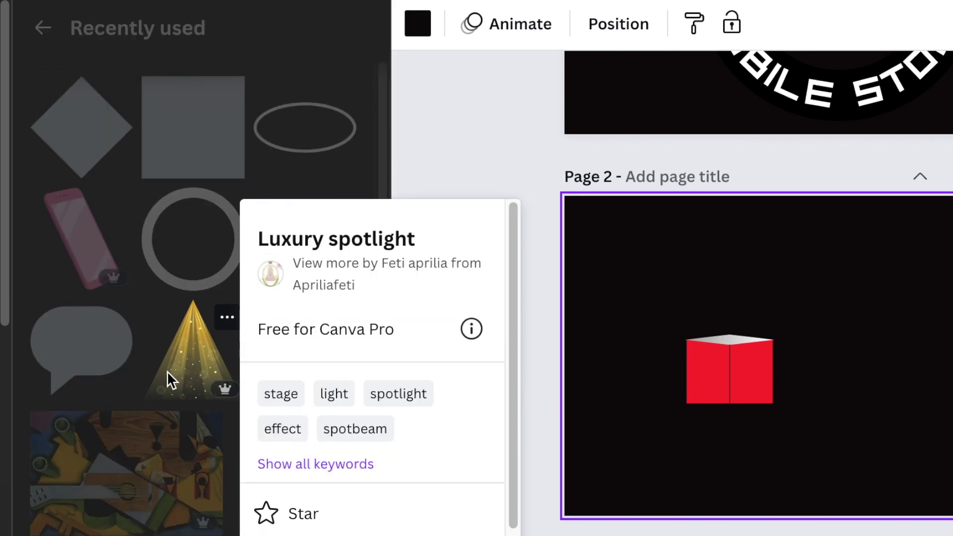
left_click(166, 371)
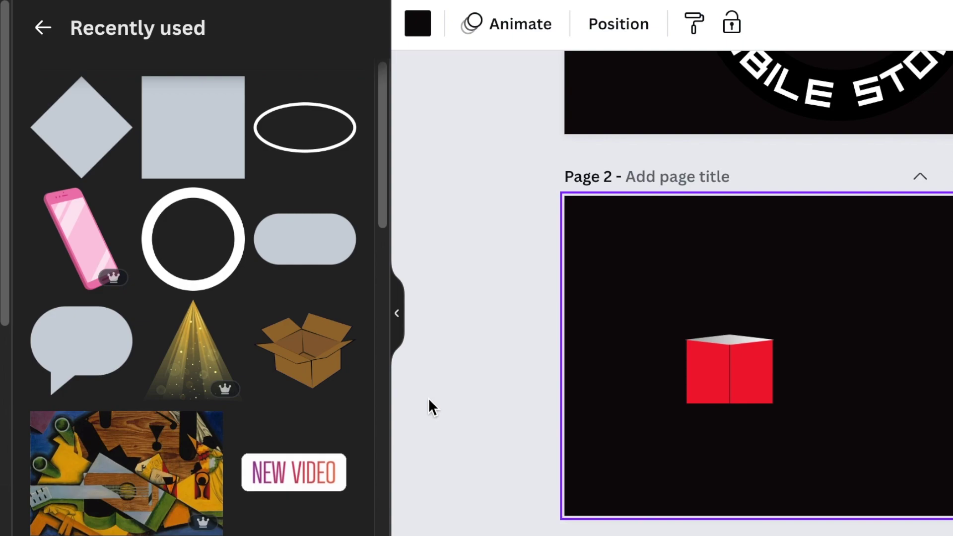
left_click(182, 362)
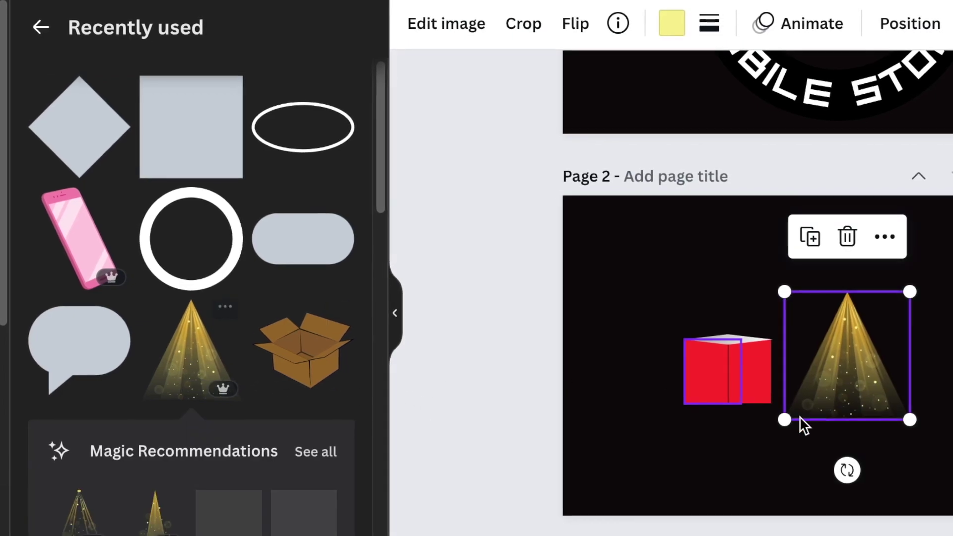
left_click_drag(845, 470, 844, 292)
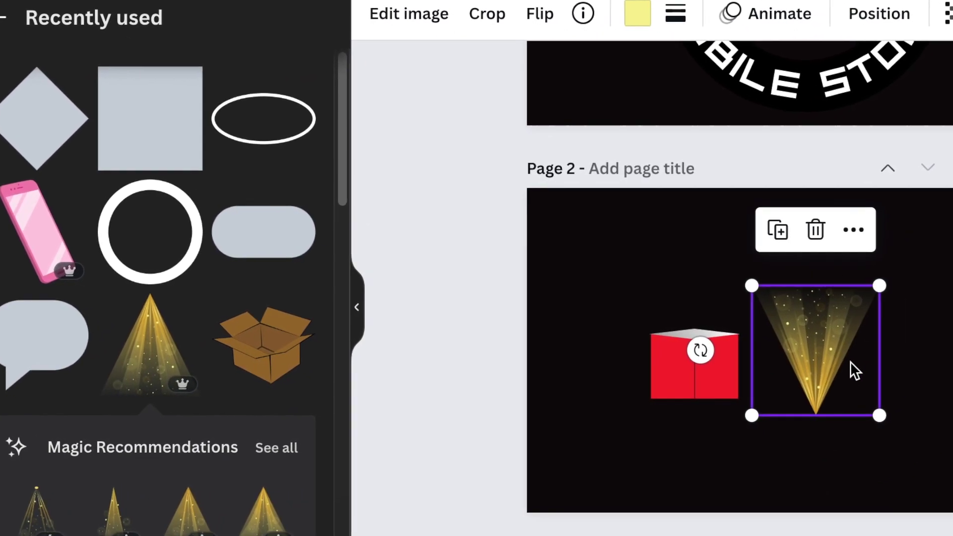
Step: Move the light cone onto the red box and resize it to about 332×339
left_click_drag(729, 337, 668, 339)
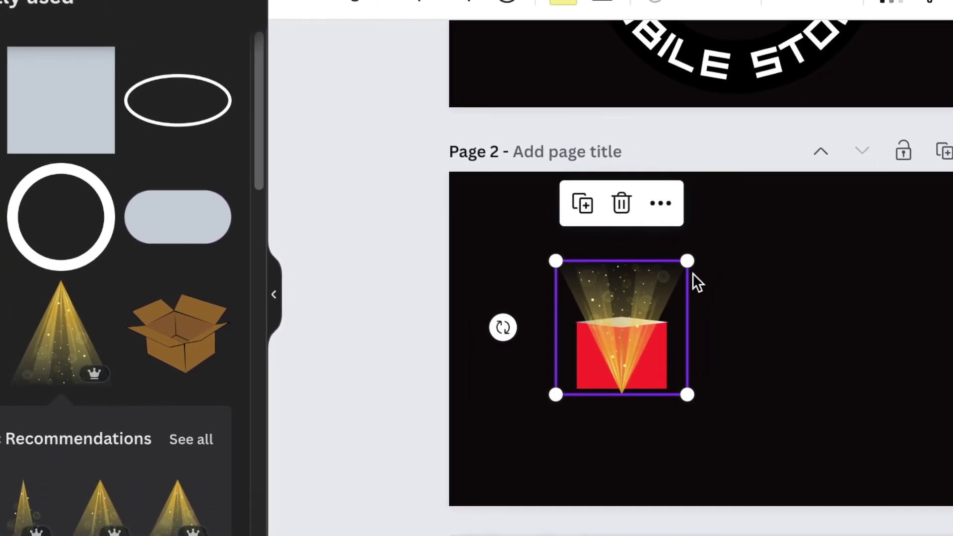
left_click_drag(676, 254, 675, 256)
left_click_drag(489, 240, 462, 237)
left_click_drag(593, 216, 597, 218)
left_click_drag(536, 367, 516, 363)
left_click_drag(399, 221, 406, 222)
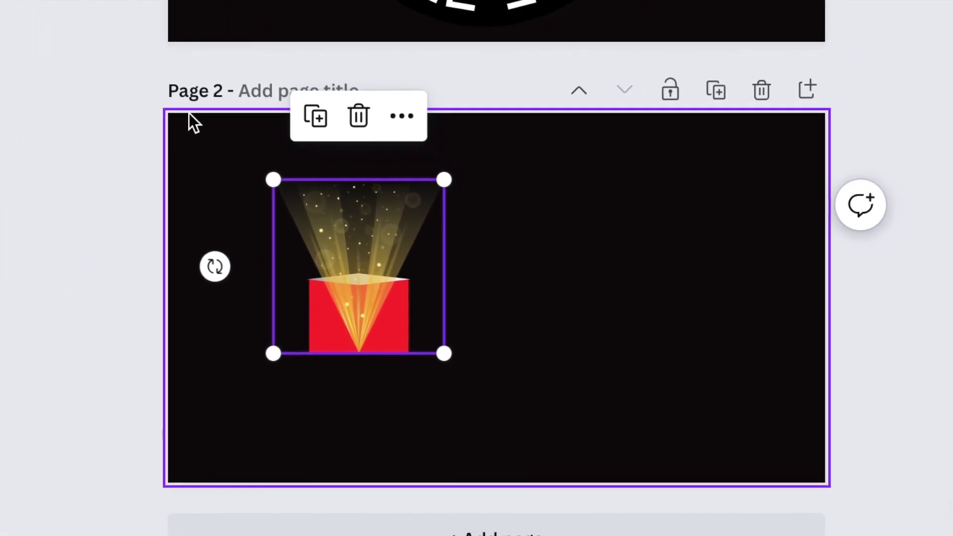
Step: In the layers list, drop the spotlight to just above the background, behind the red box
right_click(347, 253)
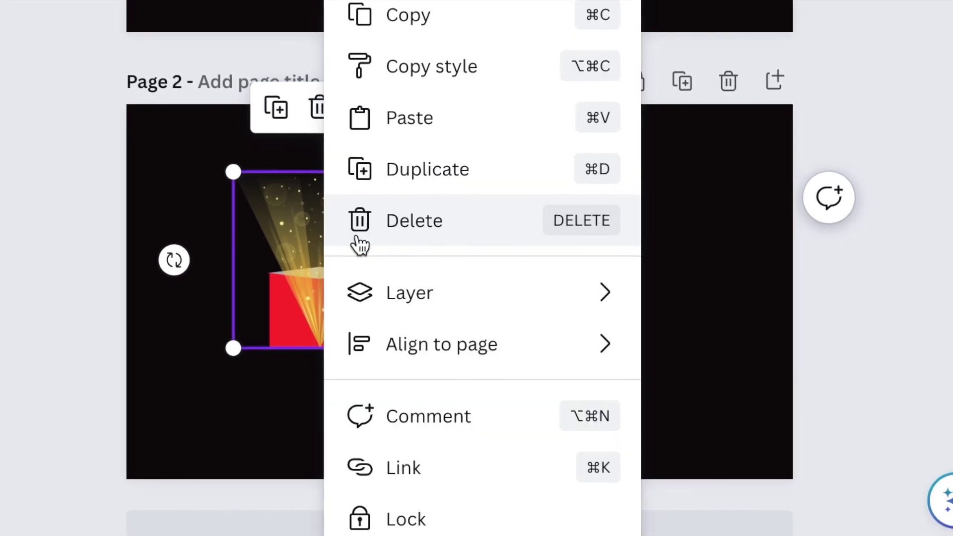
mouse_move(502, 298)
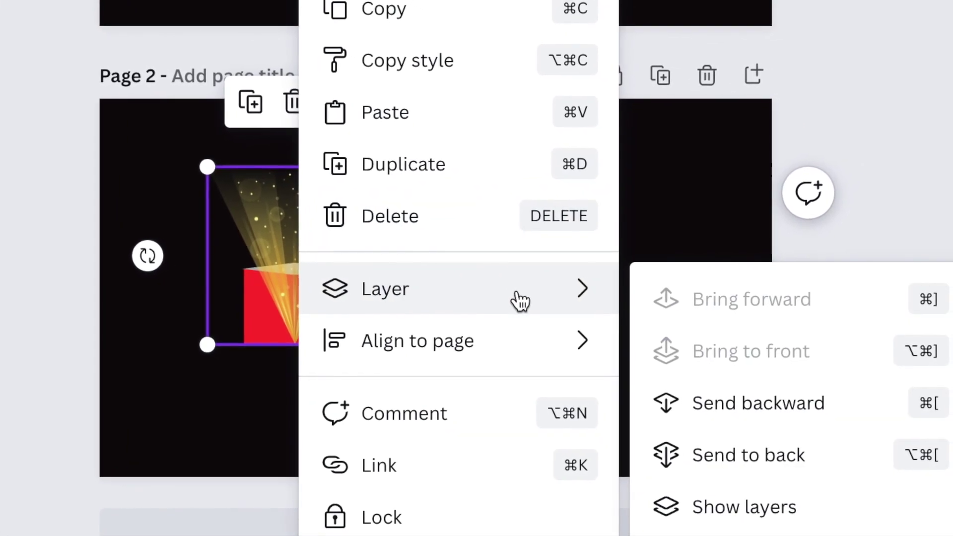
left_click(783, 507)
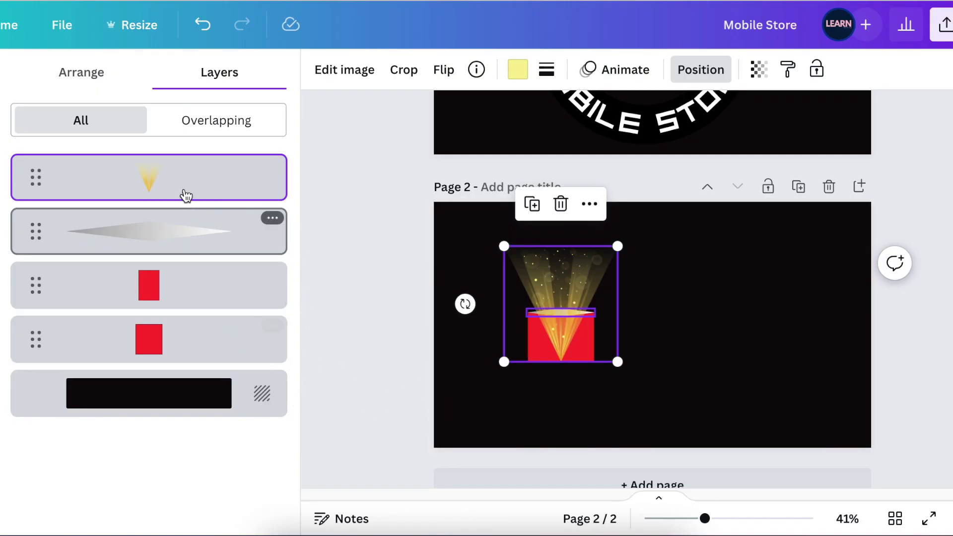
left_click_drag(185, 297, 181, 314)
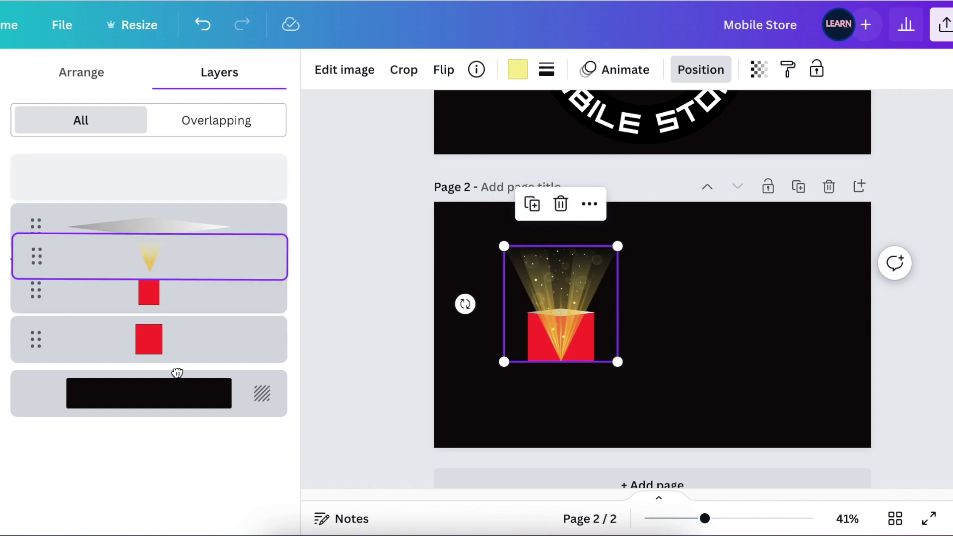
left_click_drag(176, 375, 178, 387)
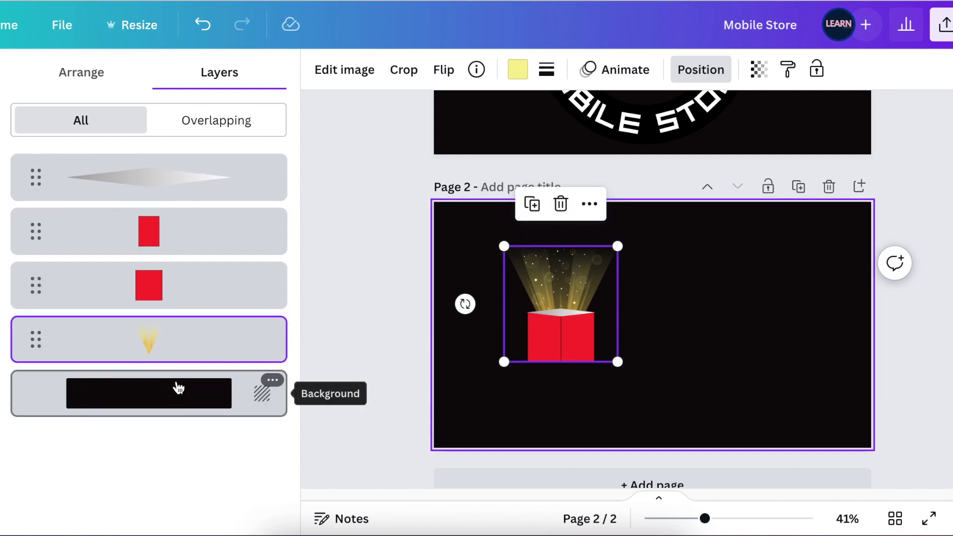
left_click(685, 373)
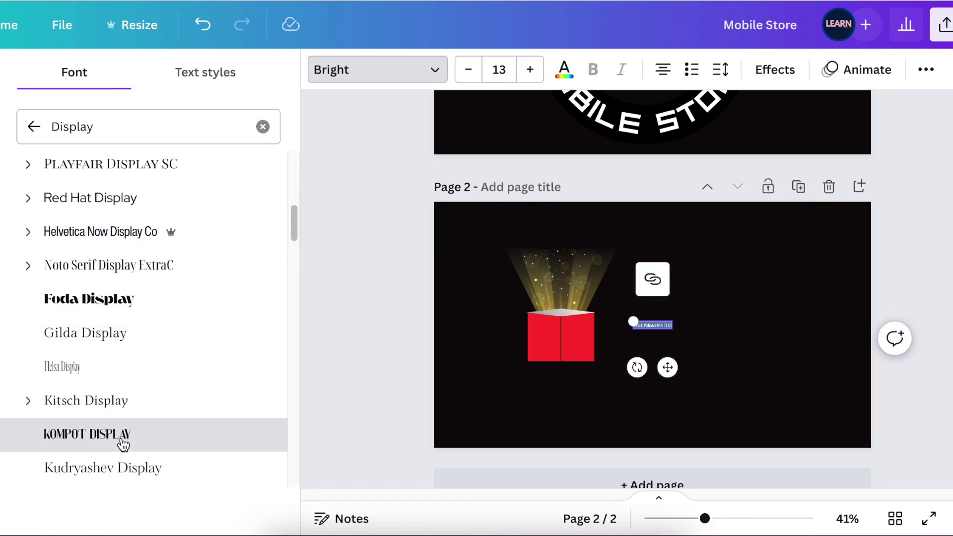
Step: Add a 'MOBILE STORE' title in Kompot Display, enlarged and placed below the red box
left_click(122, 439)
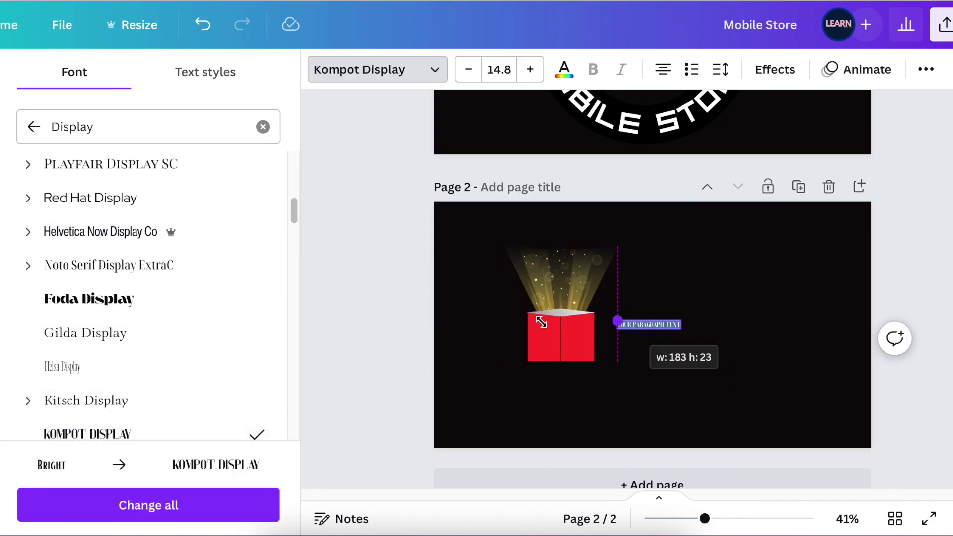
left_click_drag(540, 322, 425, 323)
left_click_drag(559, 369, 714, 441)
type("MOBILE STORE")
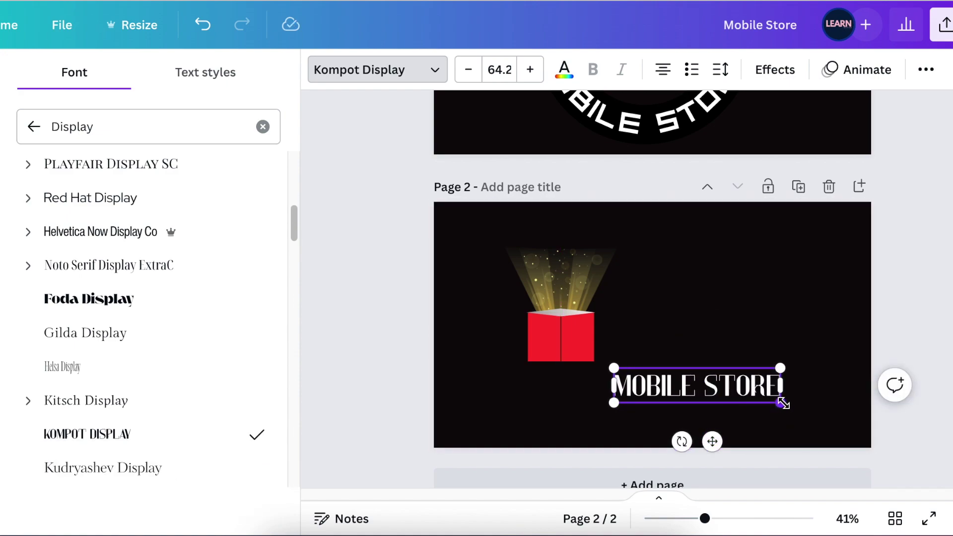
left_click_drag(782, 403, 841, 431)
left_click_drag(747, 455, 732, 407)
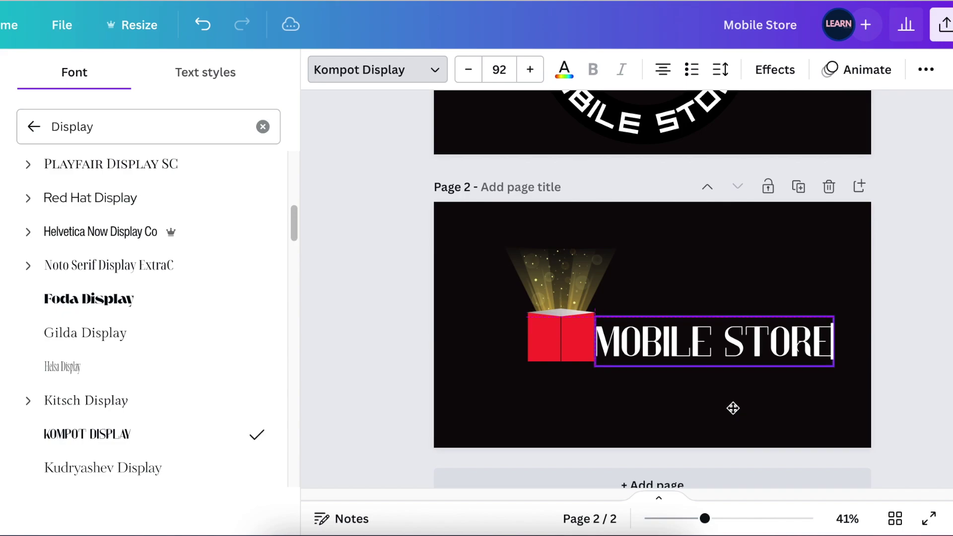
left_click_drag(834, 366, 854, 371)
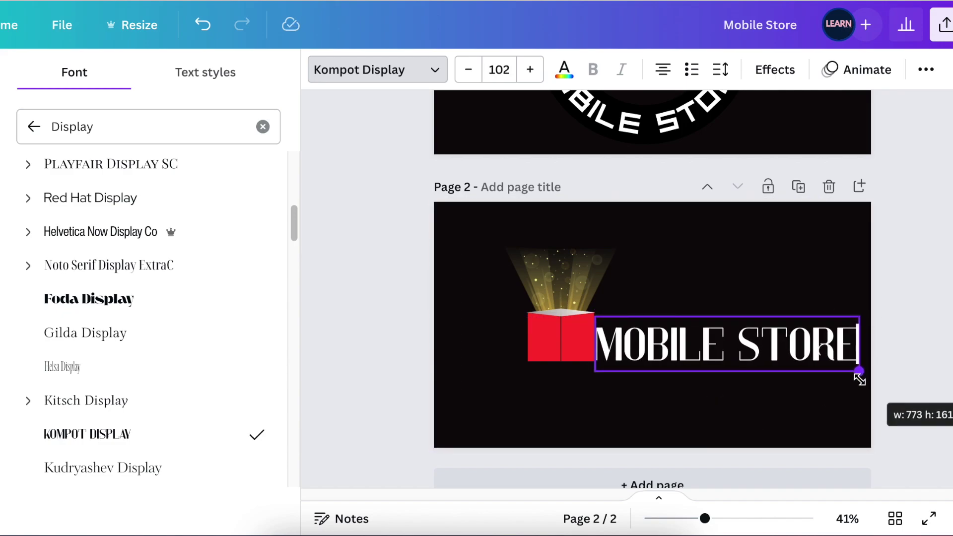
left_click(804, 437)
left_click_drag(759, 350, 770, 341)
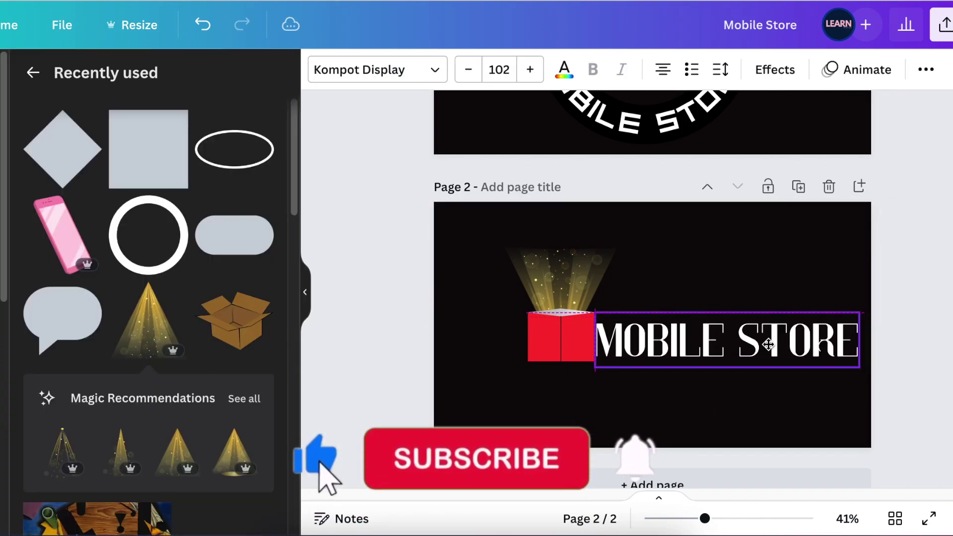
left_click(832, 410)
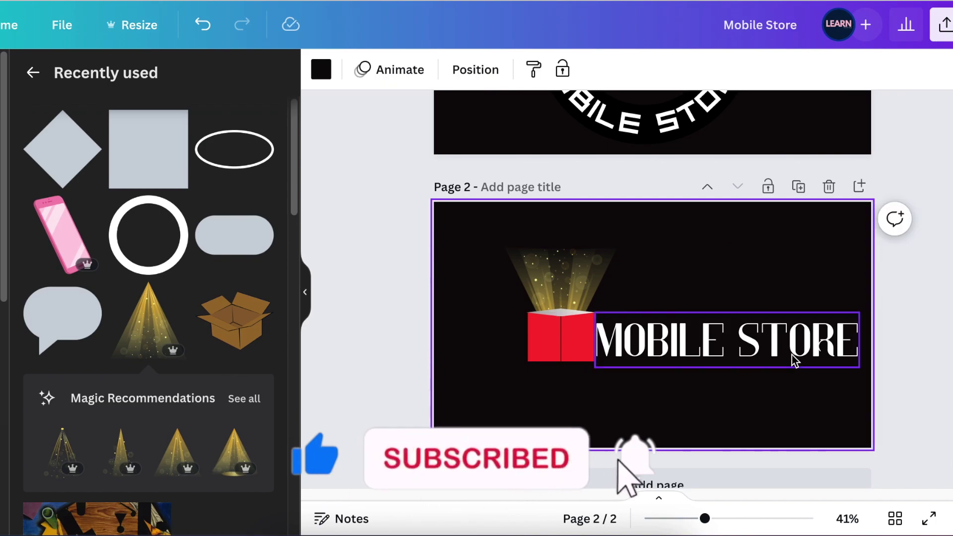
left_click_drag(778, 341, 733, 396)
left_click(449, 313)
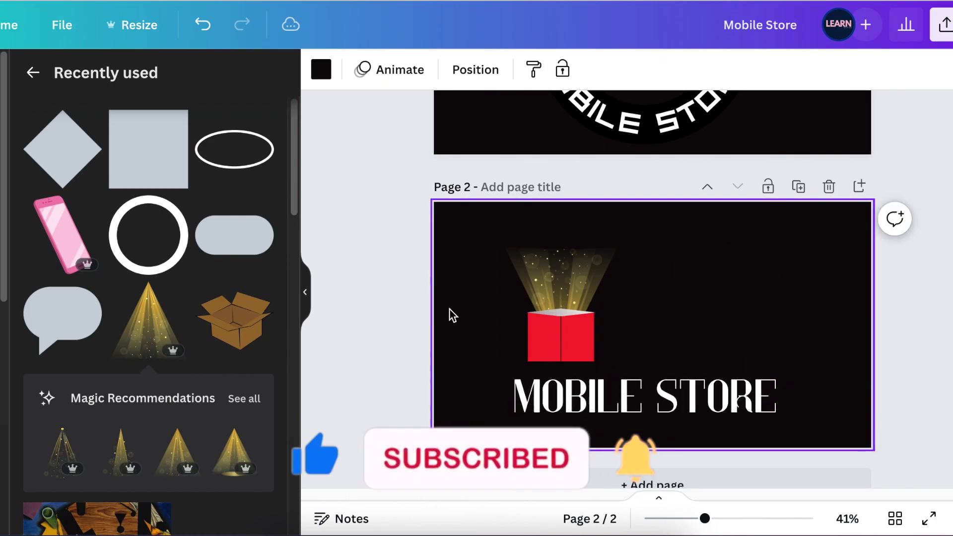
Step: Group the light rays with the red box and centre the title beneath them
left_click_drag(449, 241, 599, 368)
key("ctrl+g")
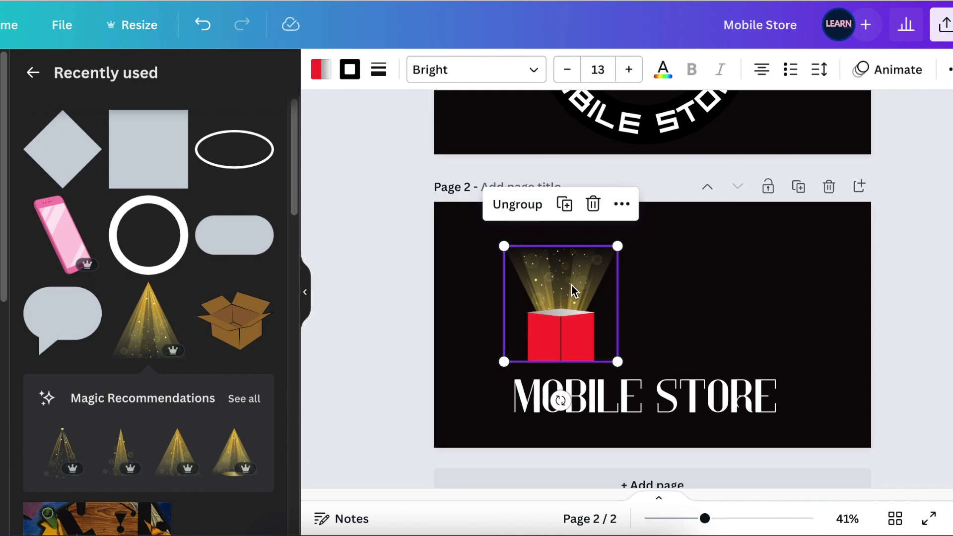
left_click_drag(570, 287, 640, 275)
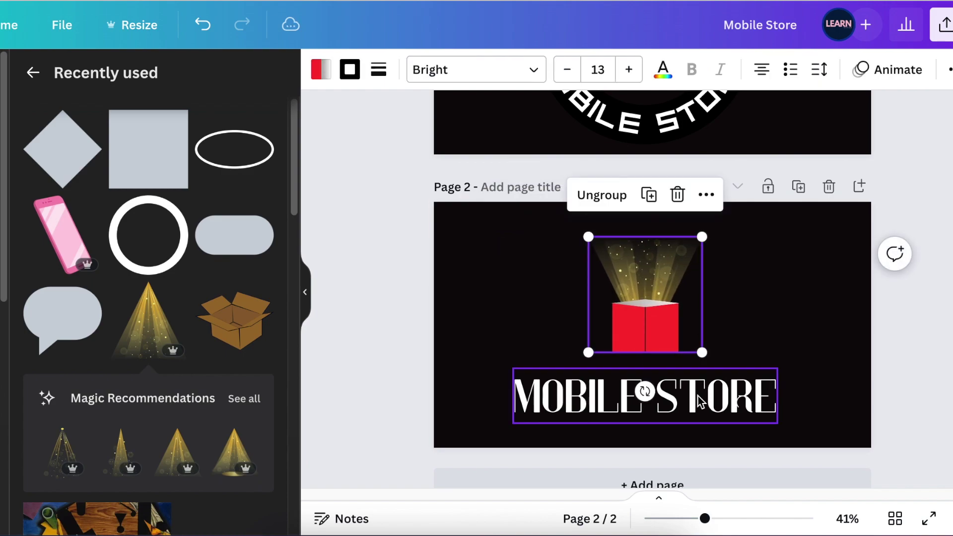
left_click_drag(699, 401, 703, 376)
left_click(774, 299)
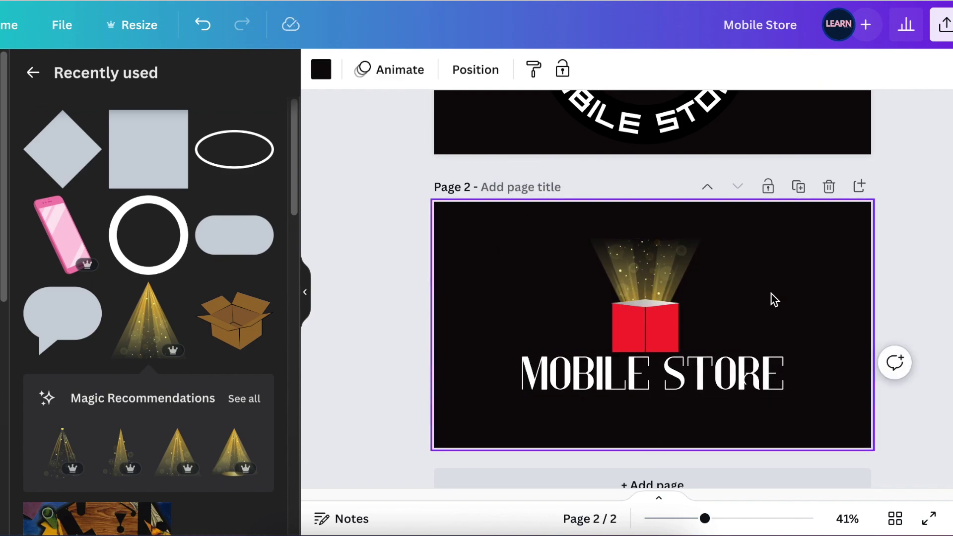
key("t")
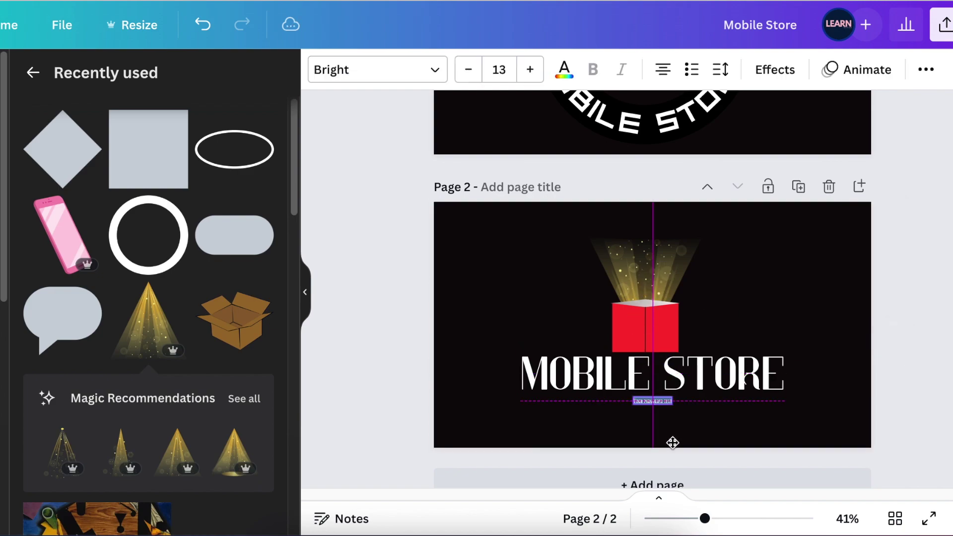
Step: Place the PHONES & ACCESSORIES tagline under the title and download the design as PNG
left_click_drag(632, 396, 496, 379)
left_click_drag(604, 440, 672, 457)
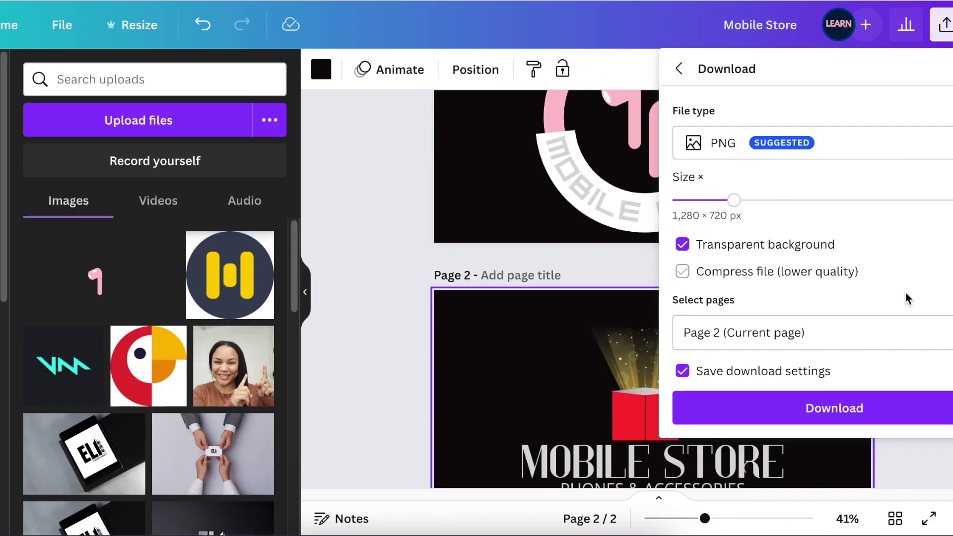
left_click(885, 410)
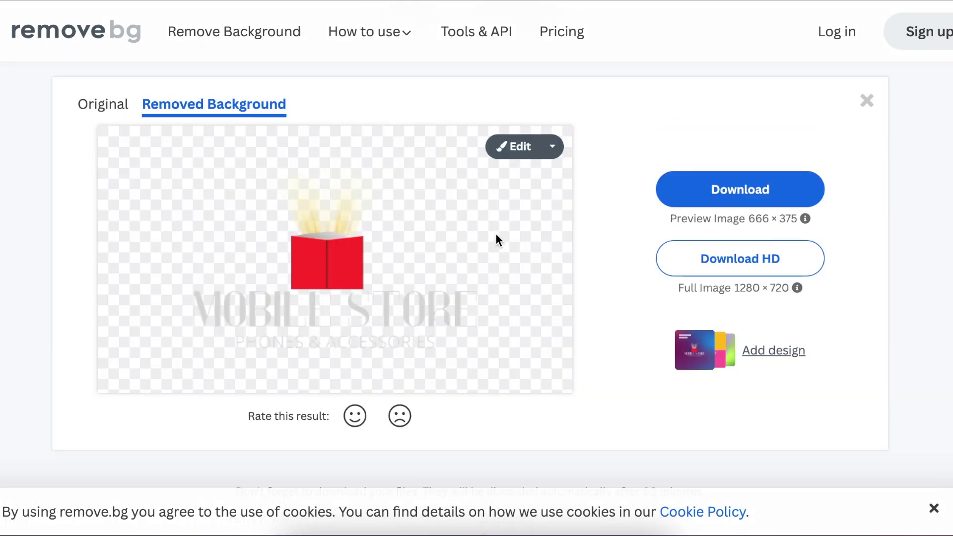
Step: Download background-free copies of both logos from remove.bg, then open photopea.com
left_click(754, 189)
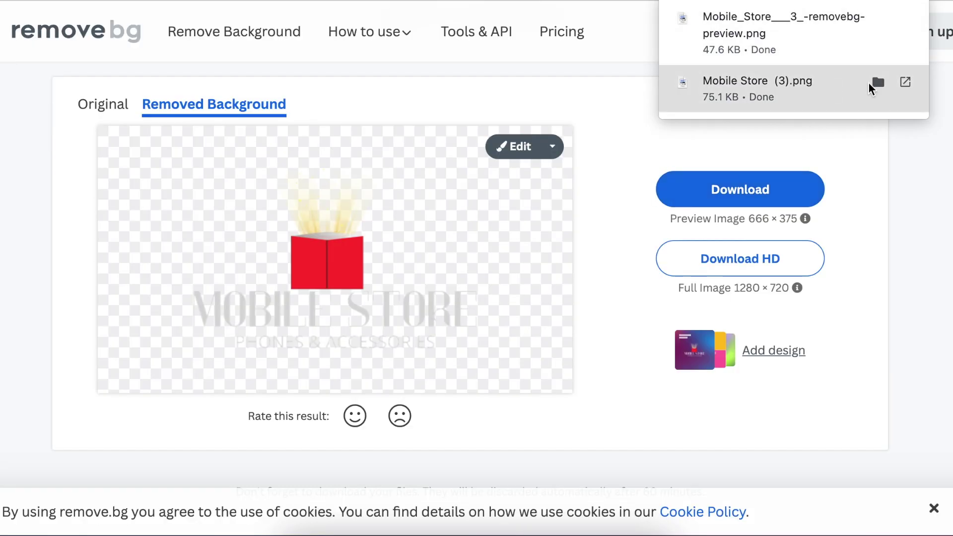
left_click_drag(796, 166, 541, 282)
left_click(723, 191)
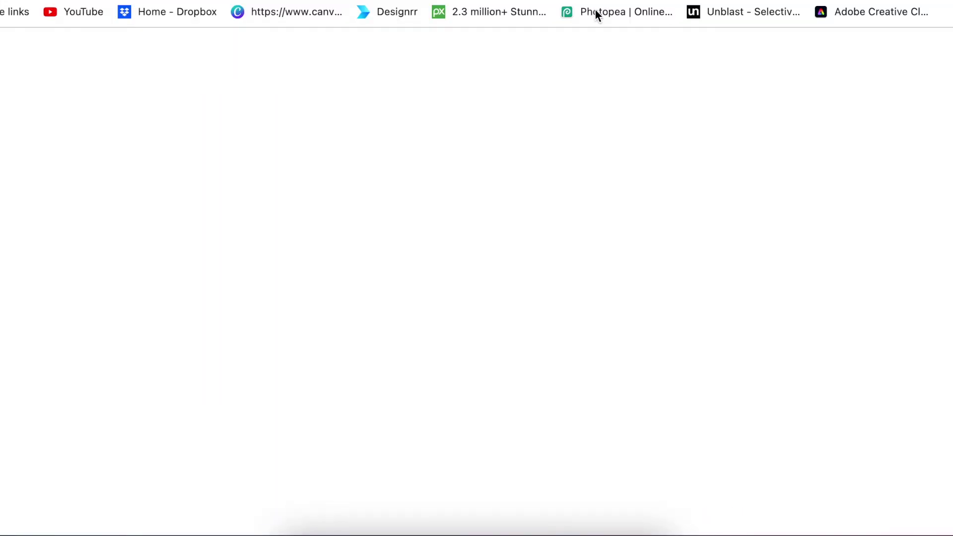
left_click(595, 11)
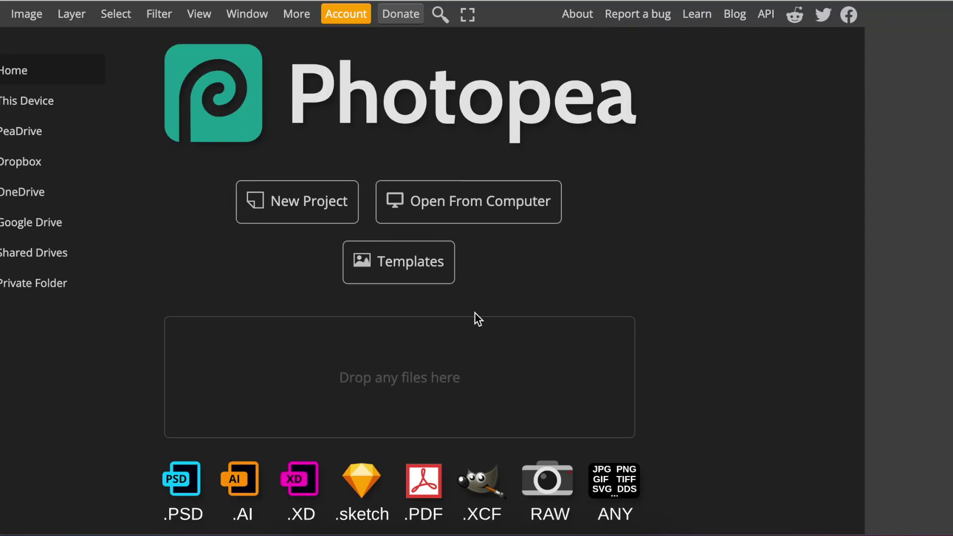